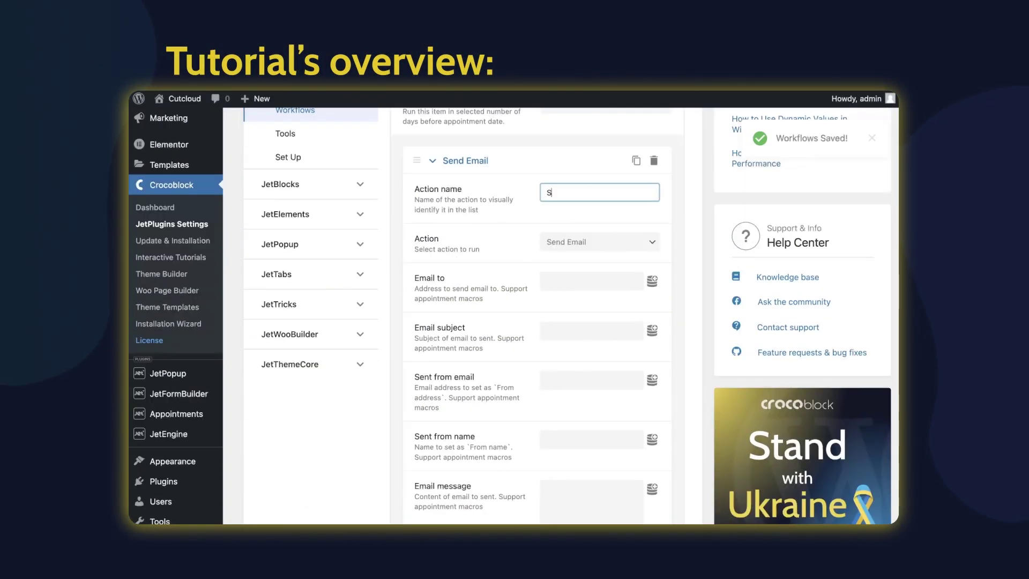
# Name the email action 'Send email reminder' and address it to the appointment user's email macro
pyautogui.write('end email reminder')
pyautogui.click(599, 242)
pyautogui.click(652, 280)
pyautogui.click(589, 372)
pyautogui.scroll(-1, 536, 321)
# Set the subject 'Reminder about your appointment', the admin sender email address, and sender name 'CutCloud admin'
pyautogui.click(590, 299)
pyautogui.write('Reminder abo')
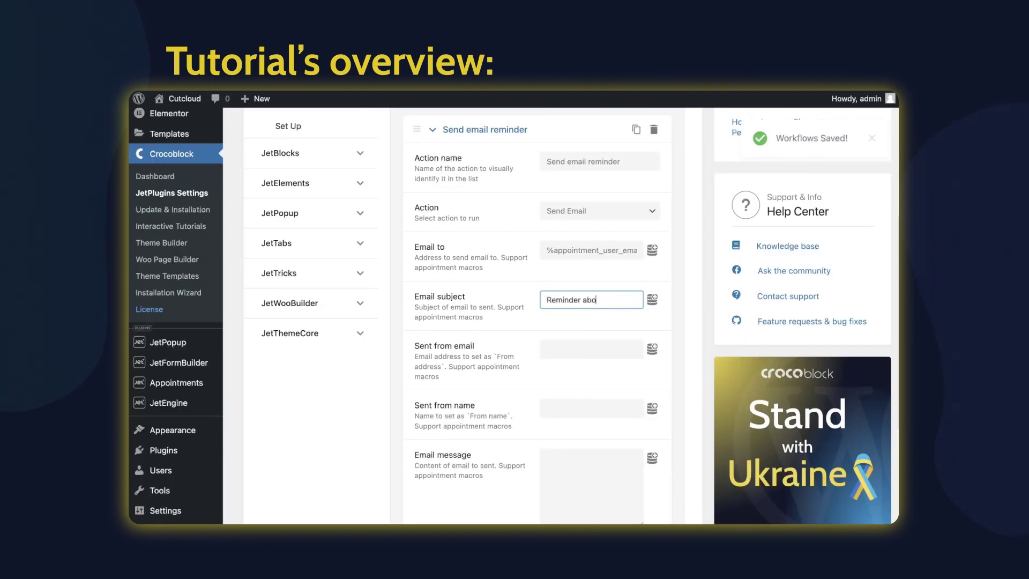
pyautogui.write('ut your appointment')
pyautogui.click(589, 348)
pyautogui.click(590, 408)
pyautogui.write('Cu')
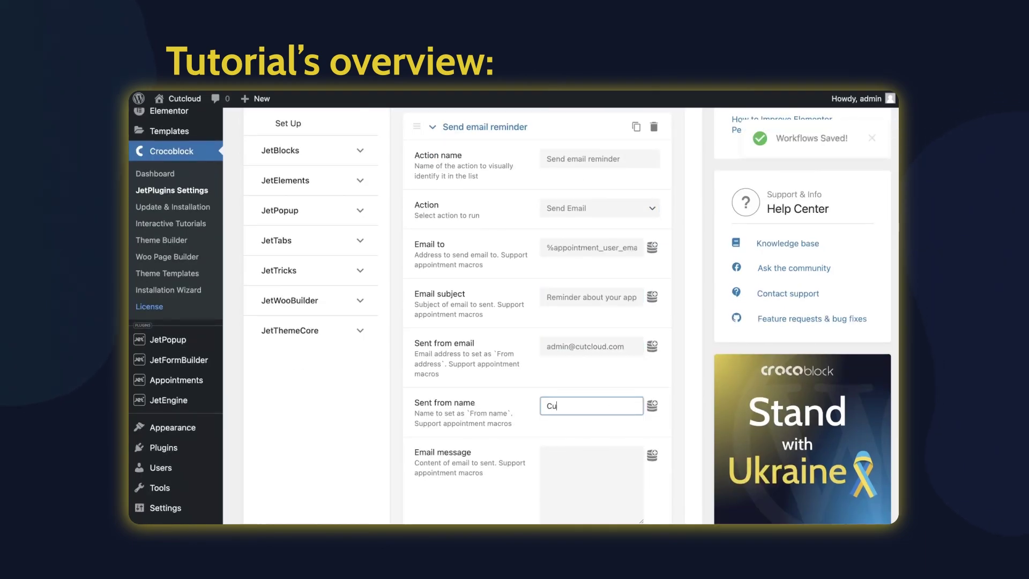
pyautogui.write('tCloud admin')
pyautogui.press('Tab')
# Begin the message with 'Hello', the customer name macro, 'It's CutCloud Barber Shop.' and the reminder sentence
pyautogui.write('Hello')
pyautogui.click(652, 275)
pyautogui.click(600, 386)
pyautogui.write('!')
pyautogui.press('Return')
pyautogui.press('Return')
pyautogui.write("It's Cut")
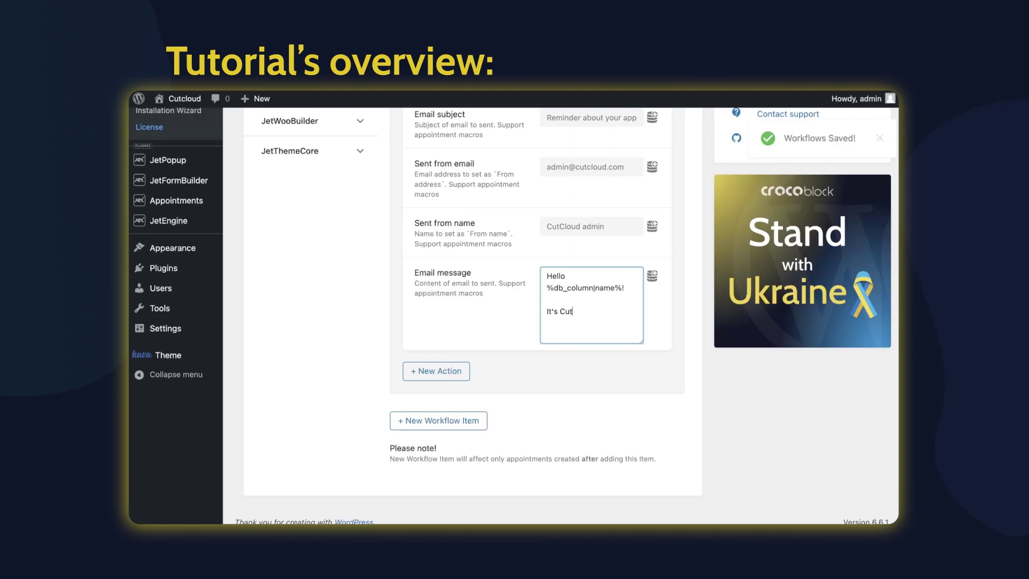
pyautogui.write('Cloud Barber Shop.')
pyautogui.press('Return')
pyautogui.press('Return')
pyautogui.write('We are writing ')
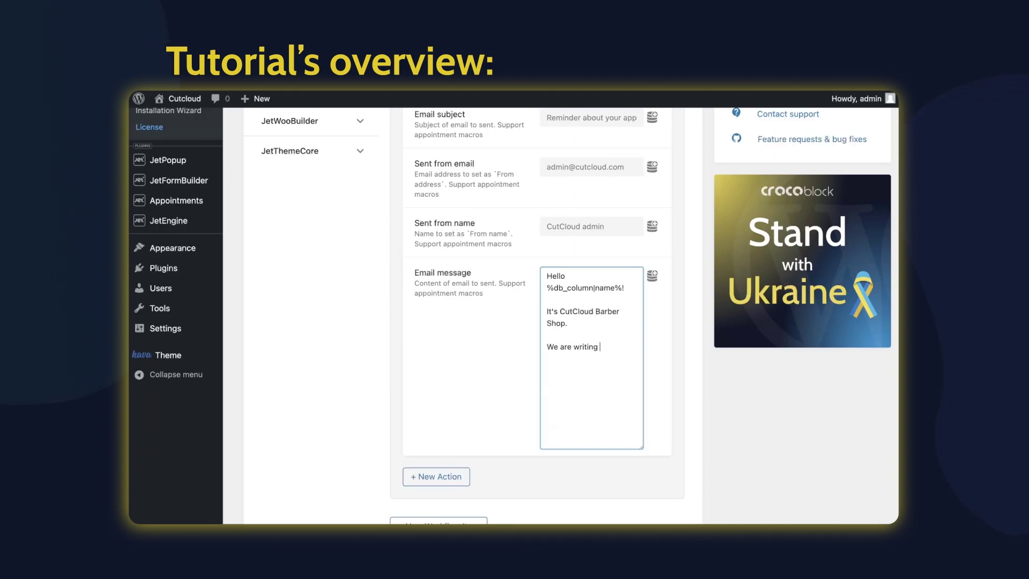
pyautogui.write('to remind you about your appointment tomorrow at')
# Add the appointment start time macro, then 'Service :' with service title and 'With' provider title macros
pyautogui.click(652, 275)
pyautogui.click(590, 383)
pyautogui.press('Return')
pyautogui.press('Return')
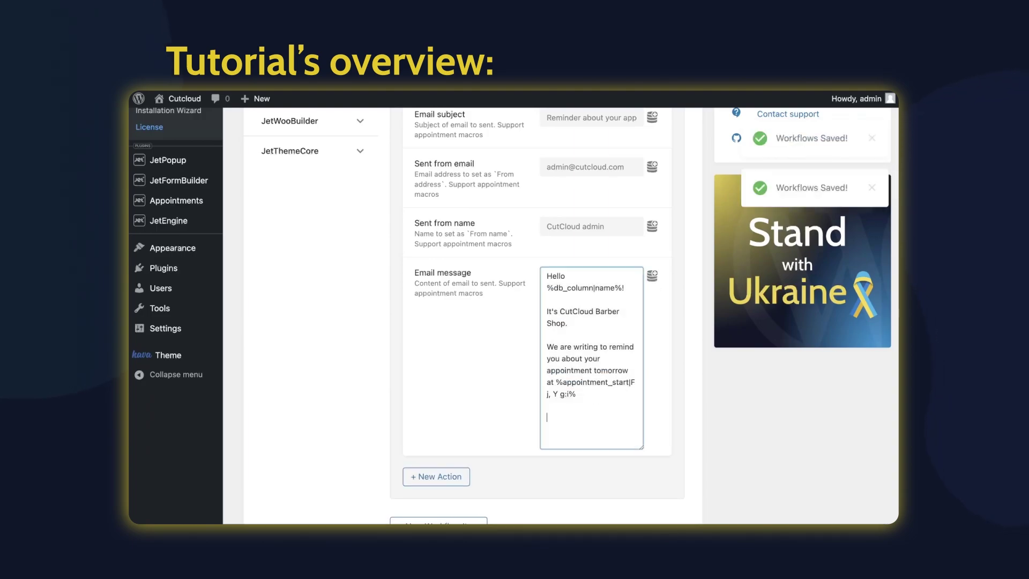
pyautogui.write('Service :')
pyautogui.click(652, 276)
pyautogui.click(592, 443)
pyautogui.write('With')
pyautogui.click(652, 275)
pyautogui.click(602, 404)
pyautogui.press('Return')
pyautogui.press('Return')
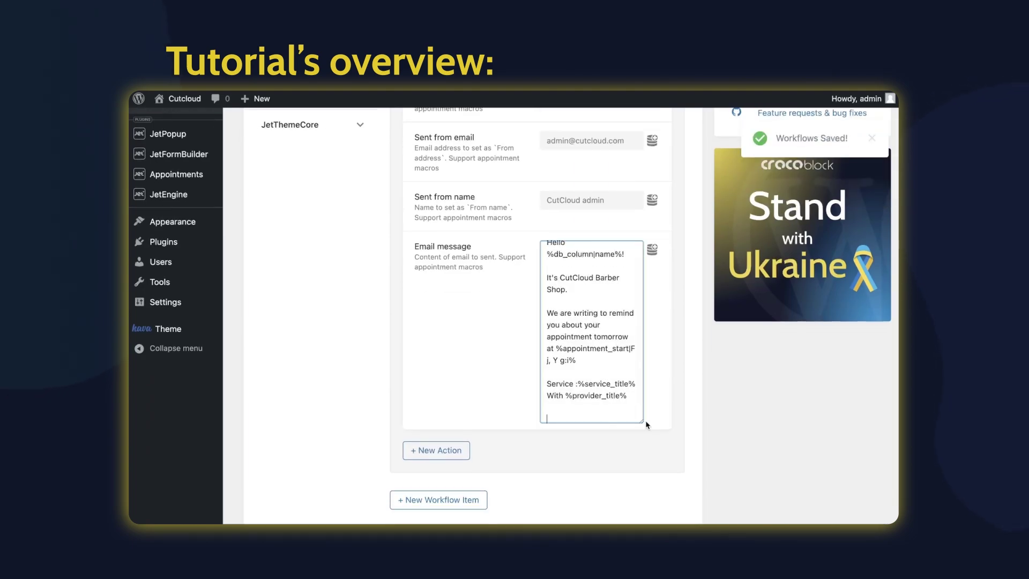
pyautogui.press('BackSpace')
pyautogui.press('BackSpace')
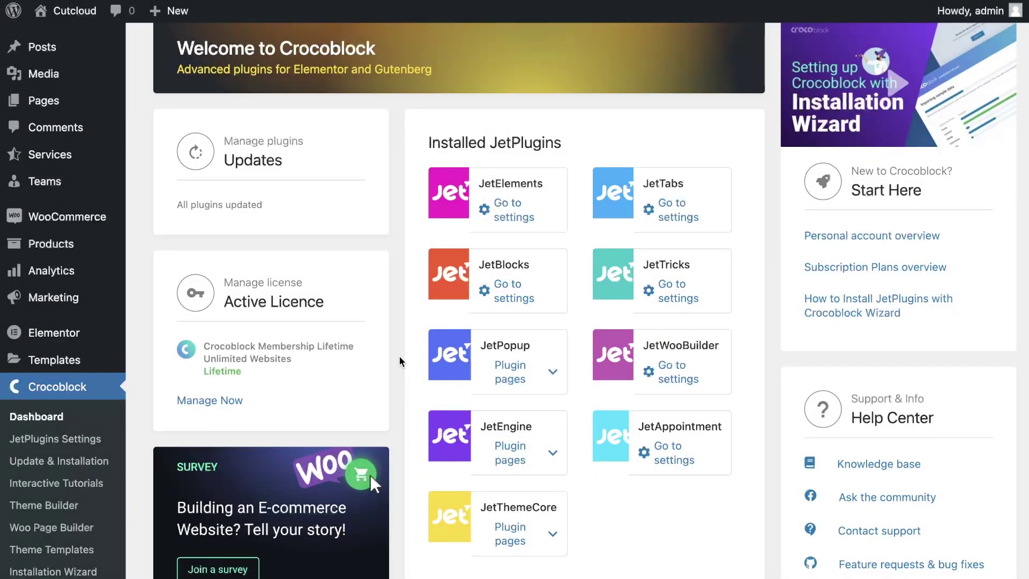
# Go to Appointments > Settings in the sidebar and open the JetAppointments Set Up page
pyautogui.scroll(-5, 112, 435)
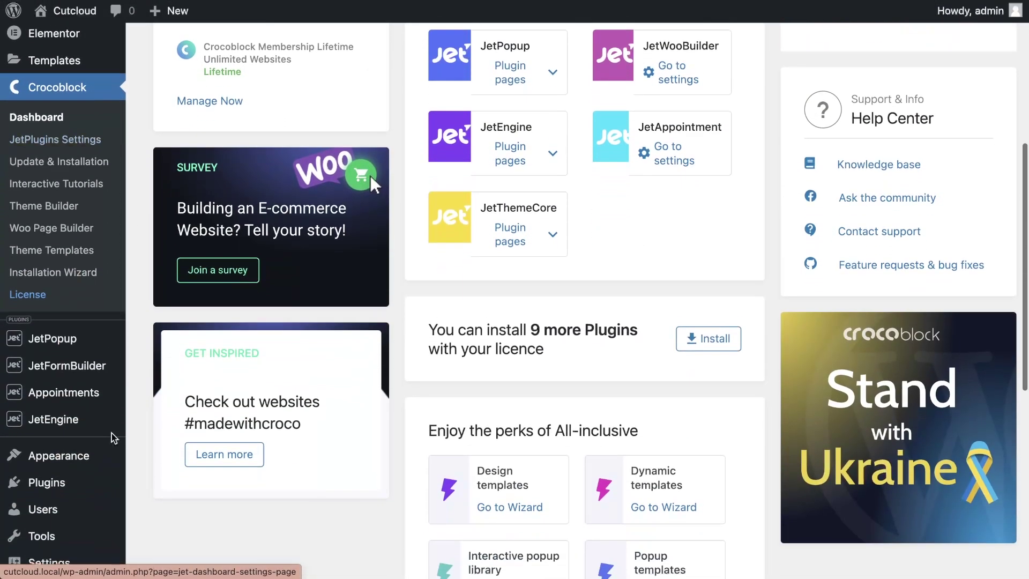
pyautogui.moveTo(102, 393)
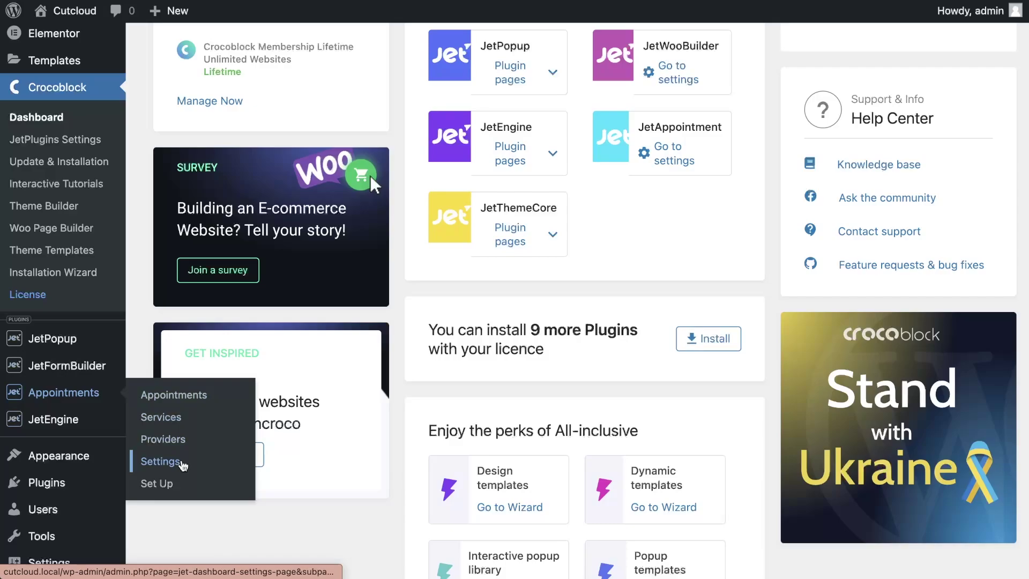
pyautogui.click(182, 464)
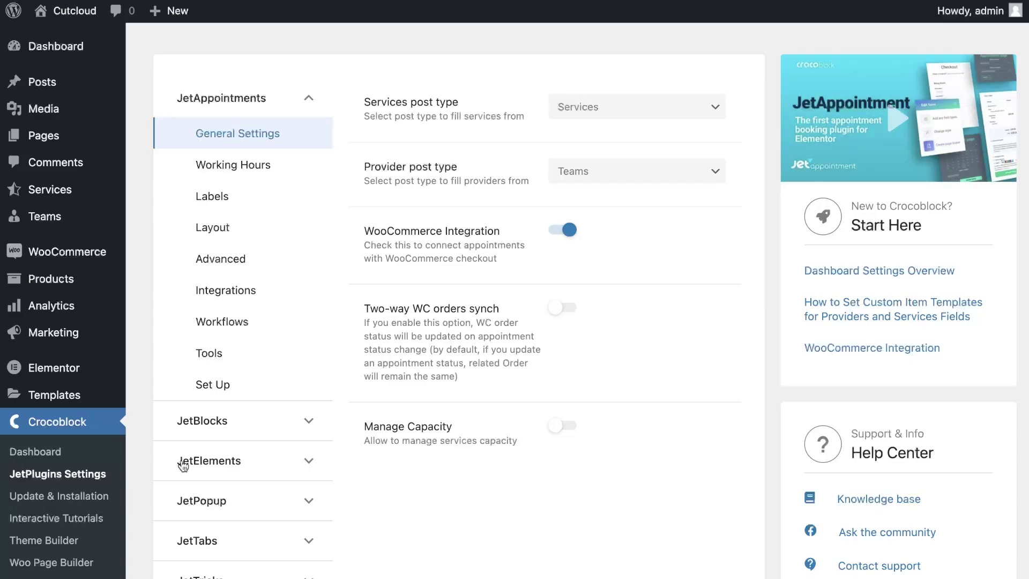
pyautogui.click(214, 384)
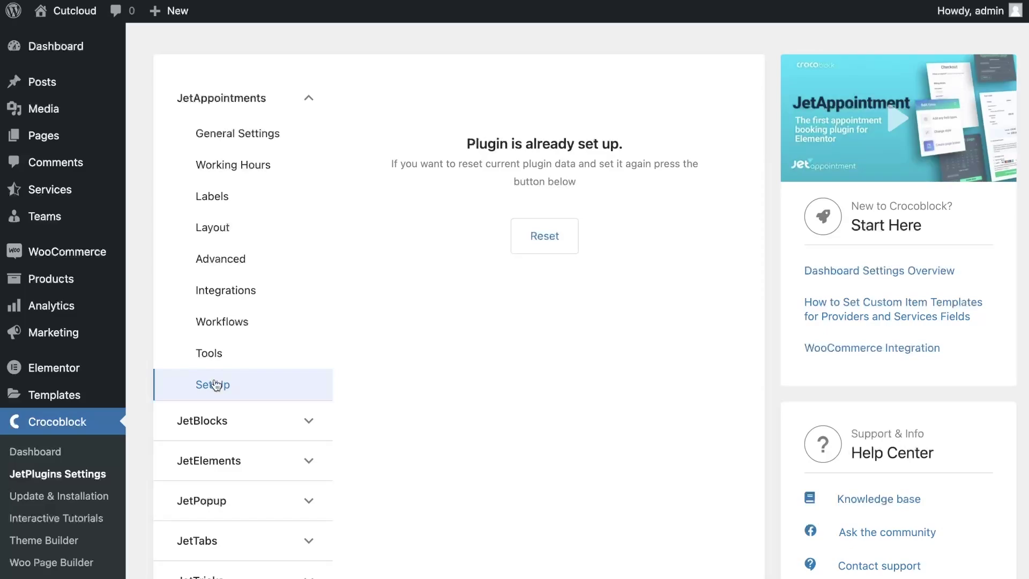
# Reset the plugin setup, then choose Services as the services post type and Teams as providers
pyautogui.click(531, 255)
pyautogui.click(619, 88)
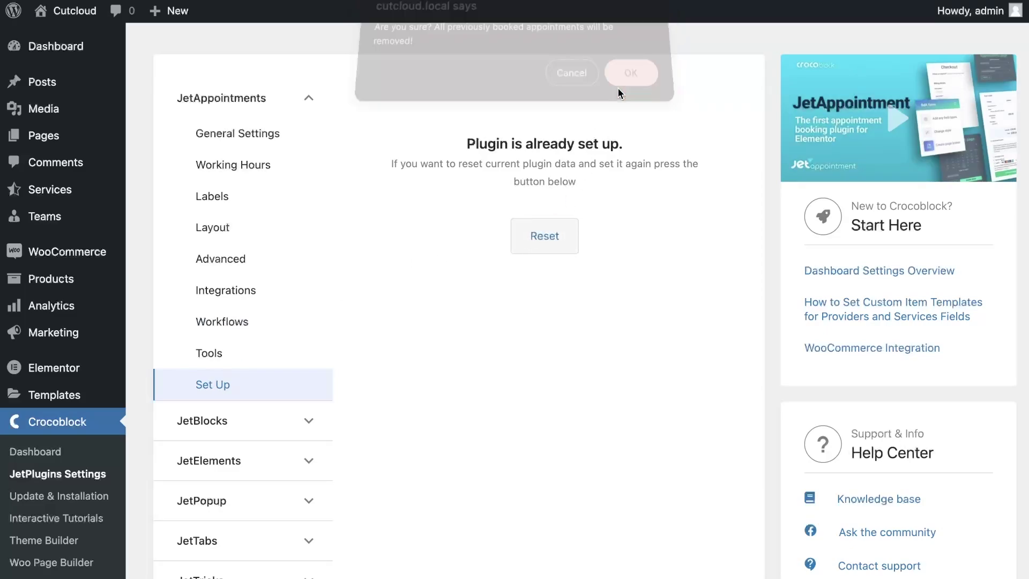
pyautogui.click(604, 273)
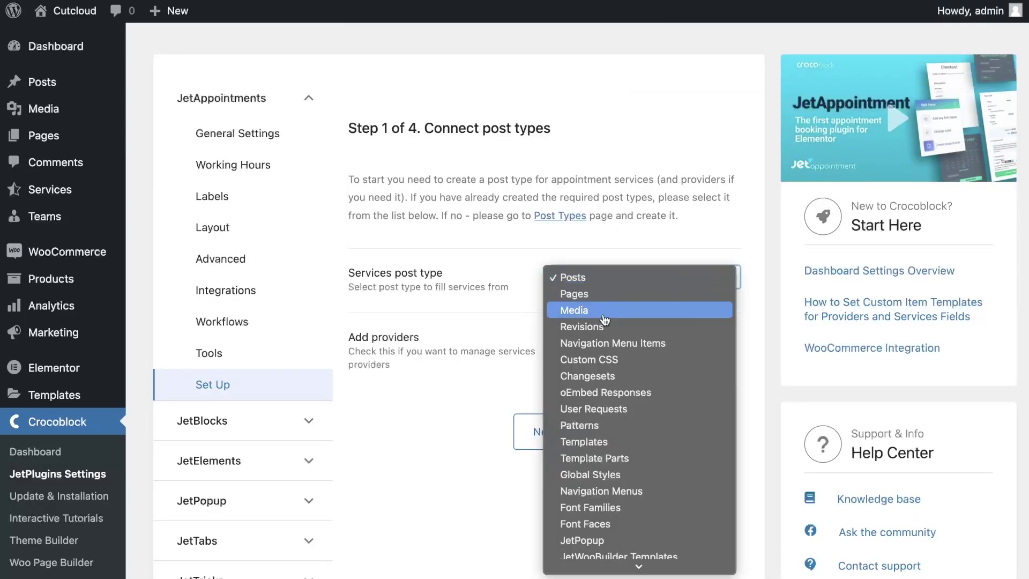
pyautogui.click(579, 547)
pyautogui.click(562, 335)
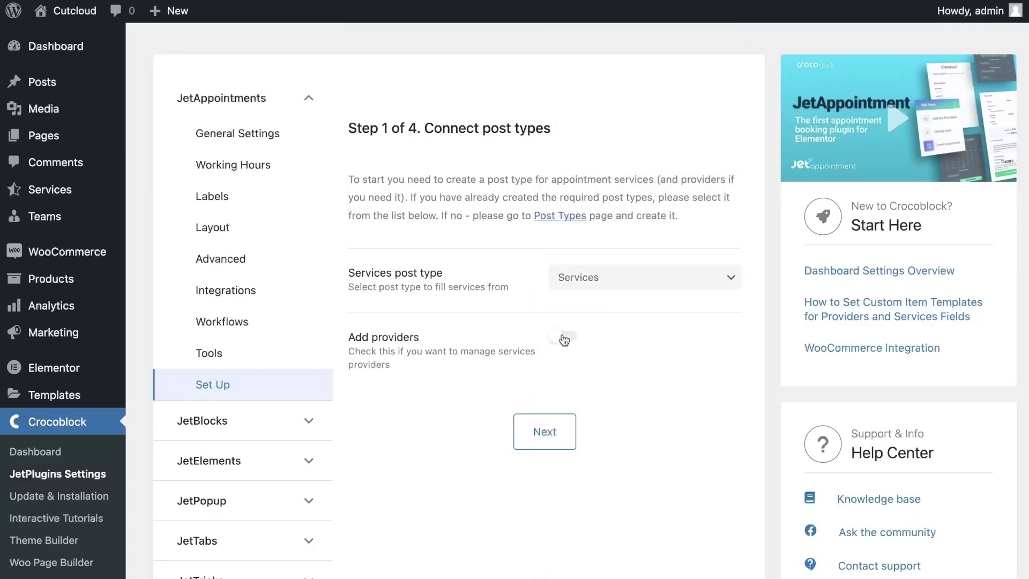
pyautogui.click(599, 426)
pyautogui.click(581, 561)
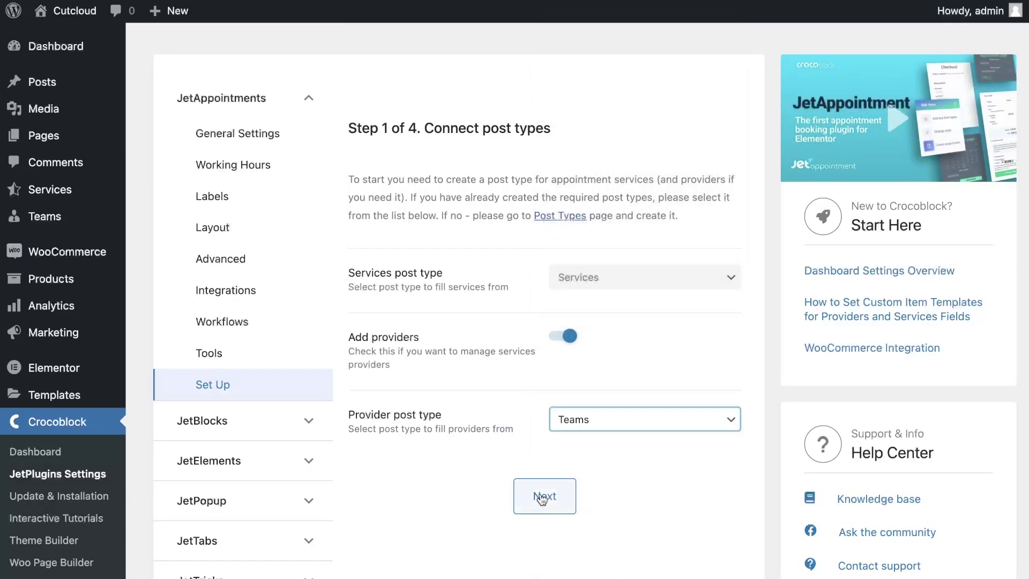
pyautogui.click(541, 496)
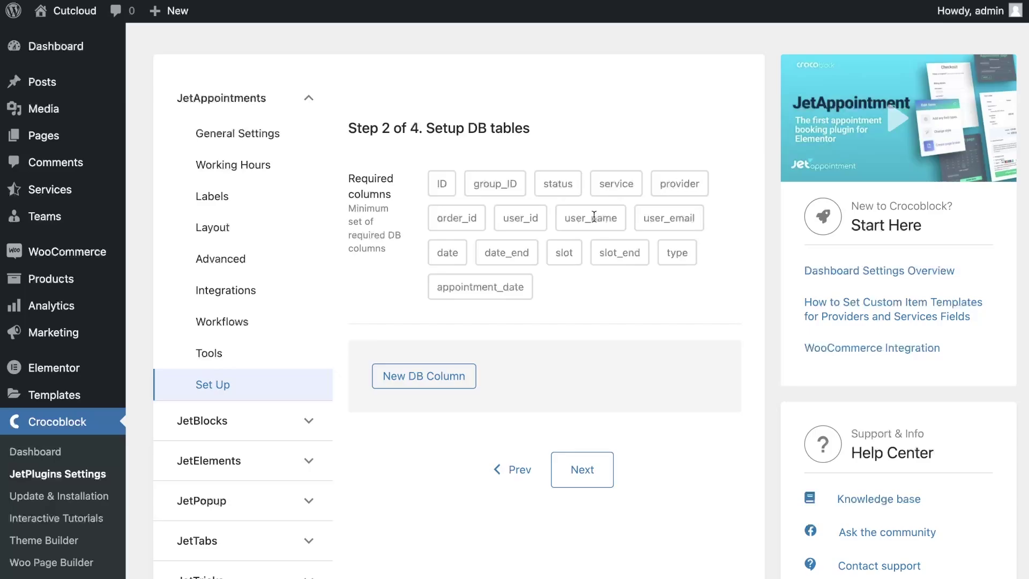
# Add an extra database column named 'name' and continue to the Booking Schedule step
pyautogui.click(470, 386)
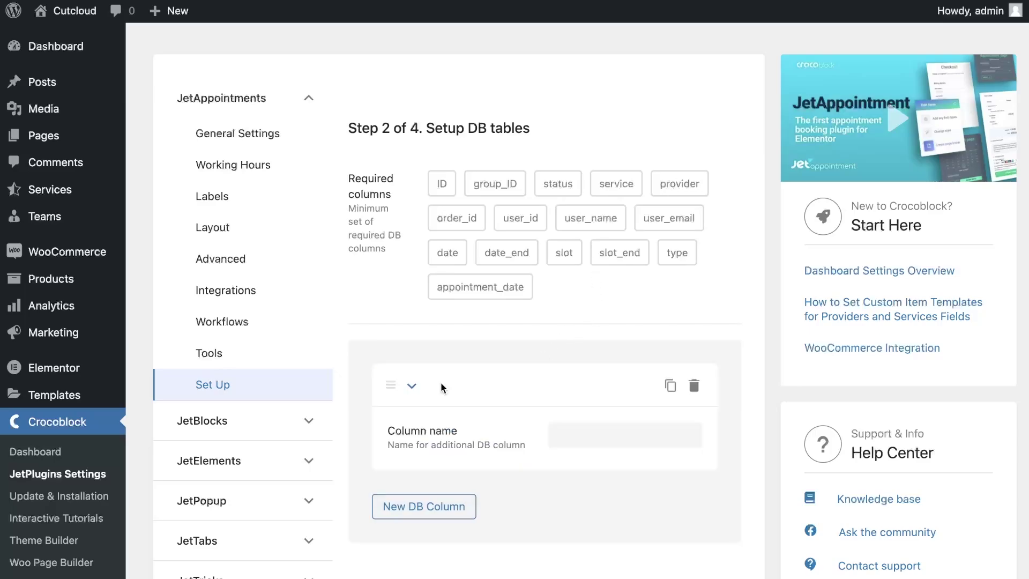
pyautogui.click(558, 434)
pyautogui.write('name')
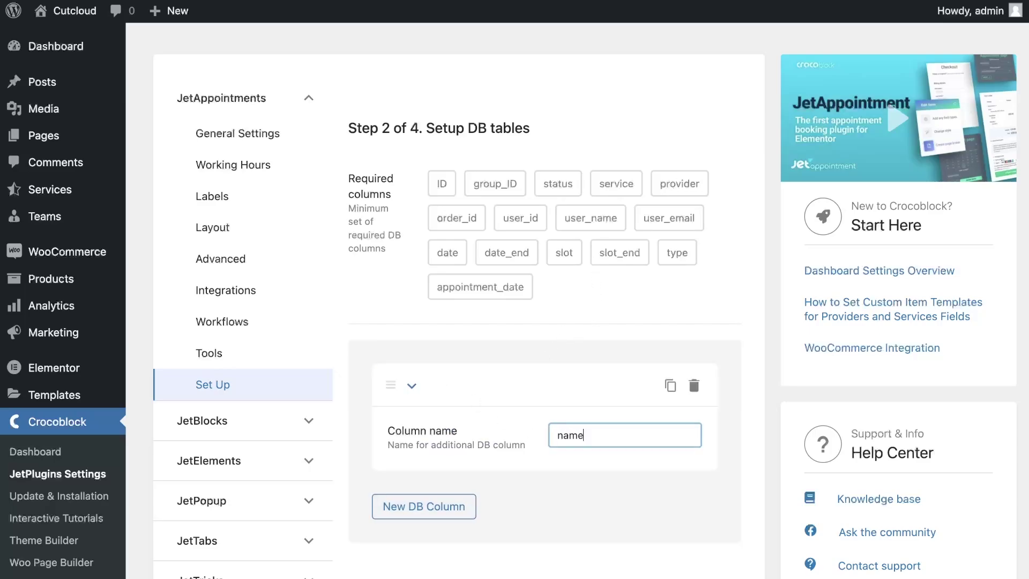
pyautogui.scroll(-2, 558, 519)
pyautogui.click(588, 474)
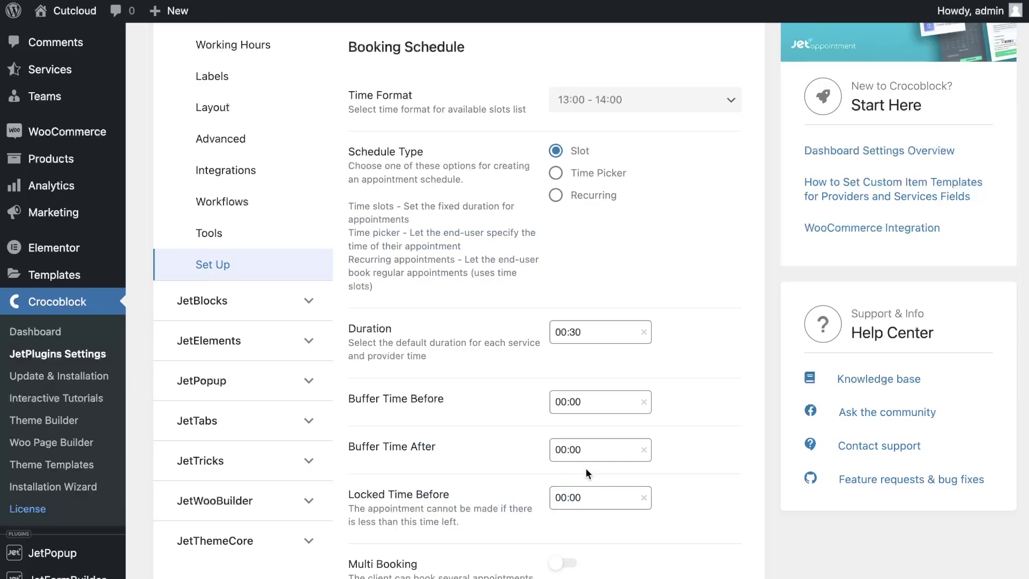
# Create the booking forms with JetFormBuilder, enable WooCommerce integration and two-way order sync, and finish setup
pyautogui.scroll(-10, 586, 467)
pyautogui.scroll(-5, 586, 472)
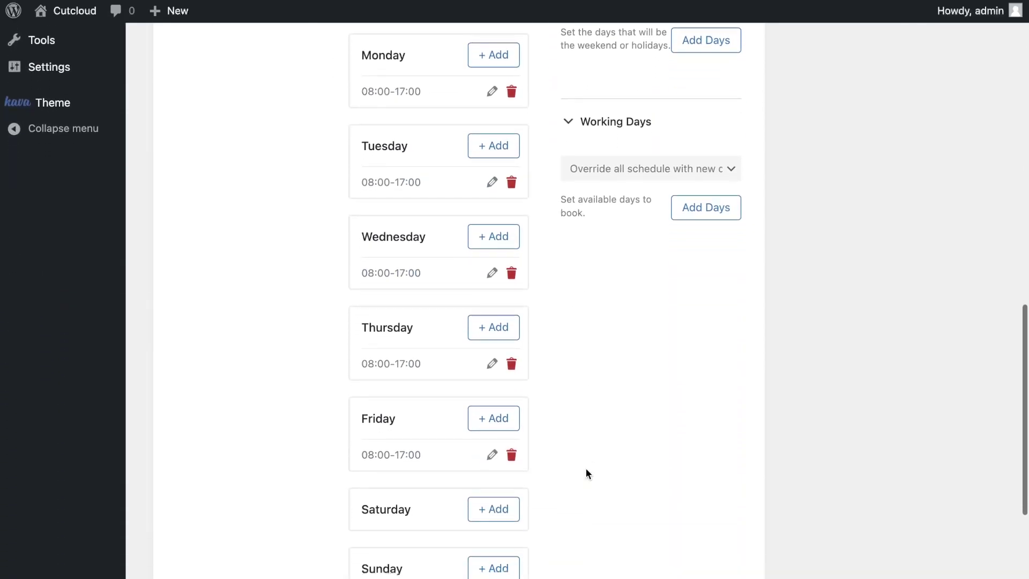
pyautogui.click(586, 484)
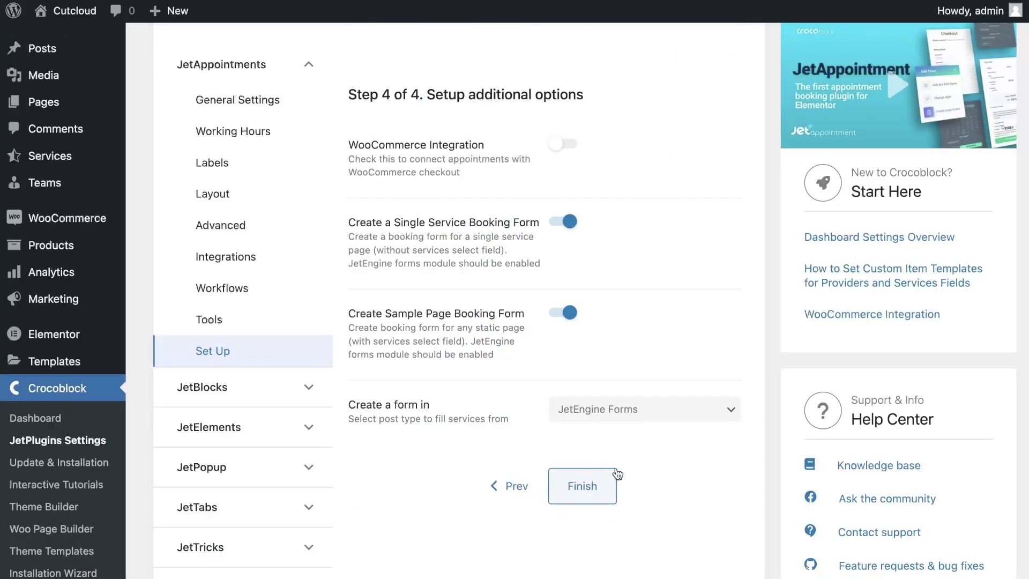
pyautogui.click(650, 416)
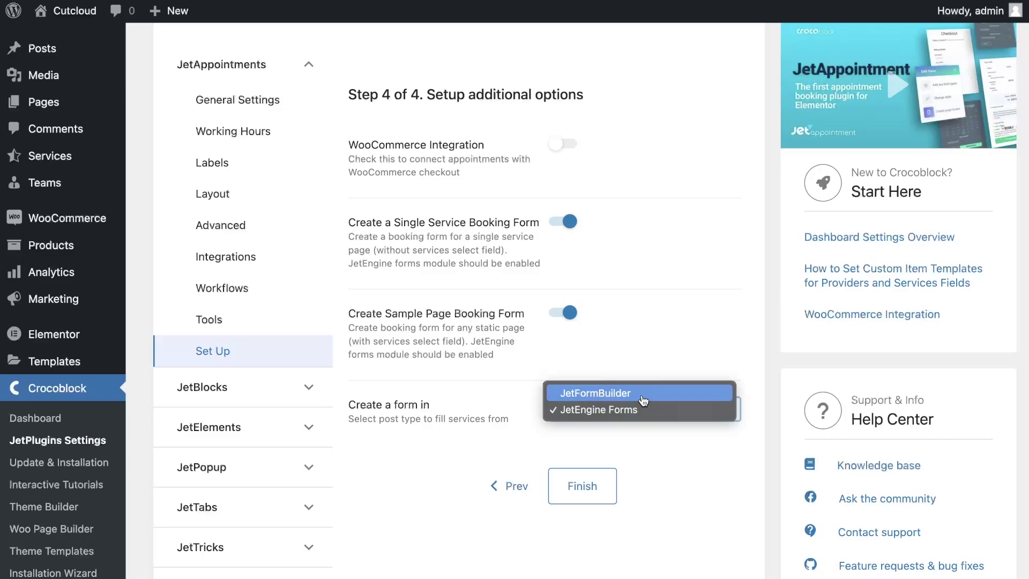
pyautogui.click(643, 396)
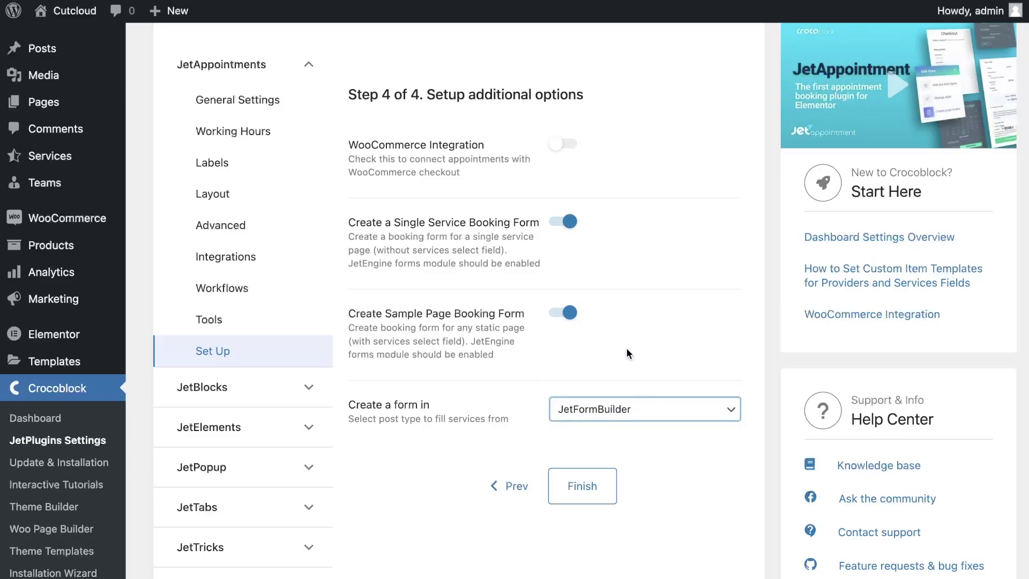
pyautogui.click(552, 144)
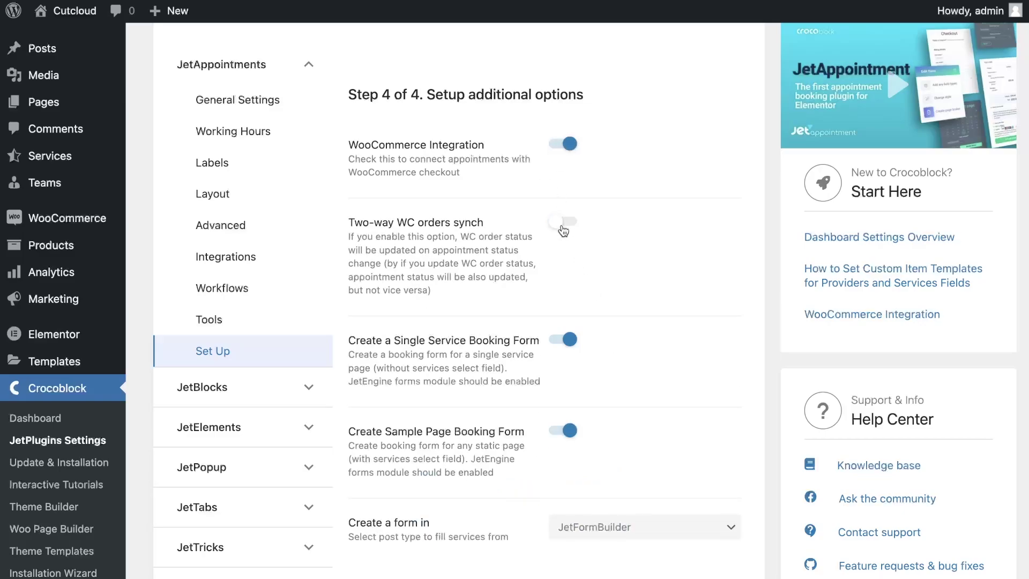
pyautogui.click(565, 226)
pyautogui.scroll(-5, 590, 269)
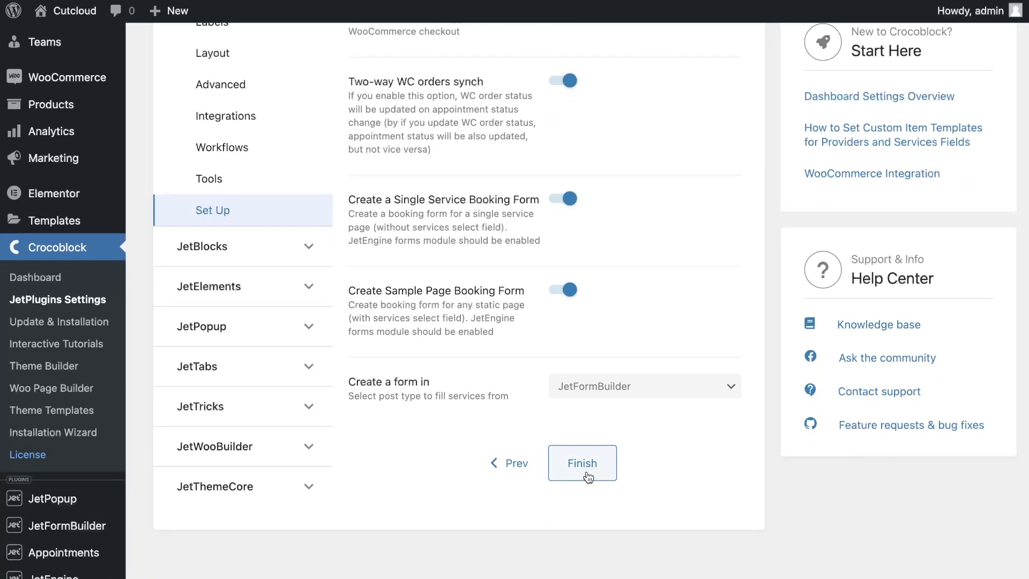
pyautogui.click(587, 464)
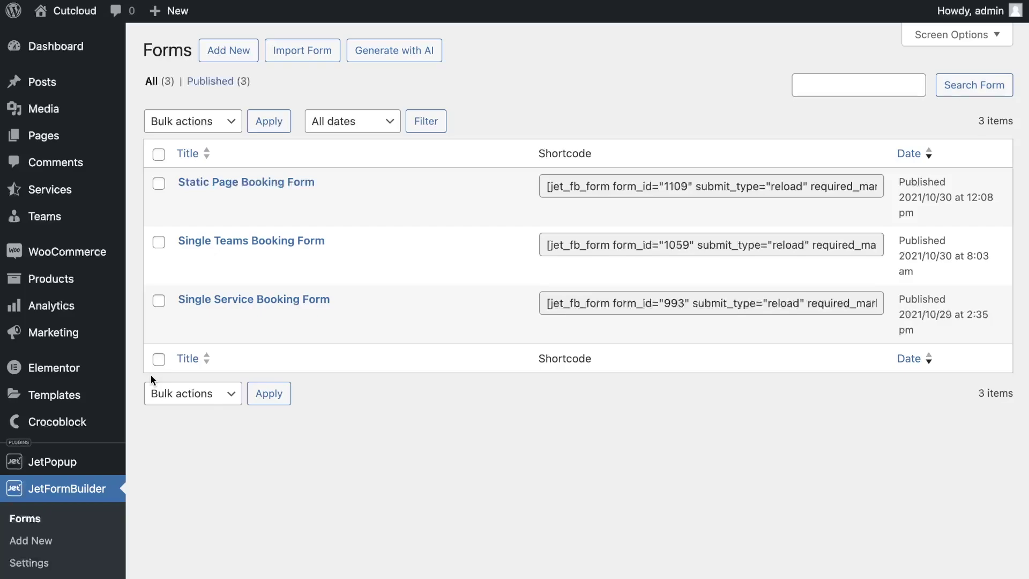
# Open the Single Service Booking Form in JetFormBuilder and scroll through its fields
pyautogui.moveTo(195, 344)
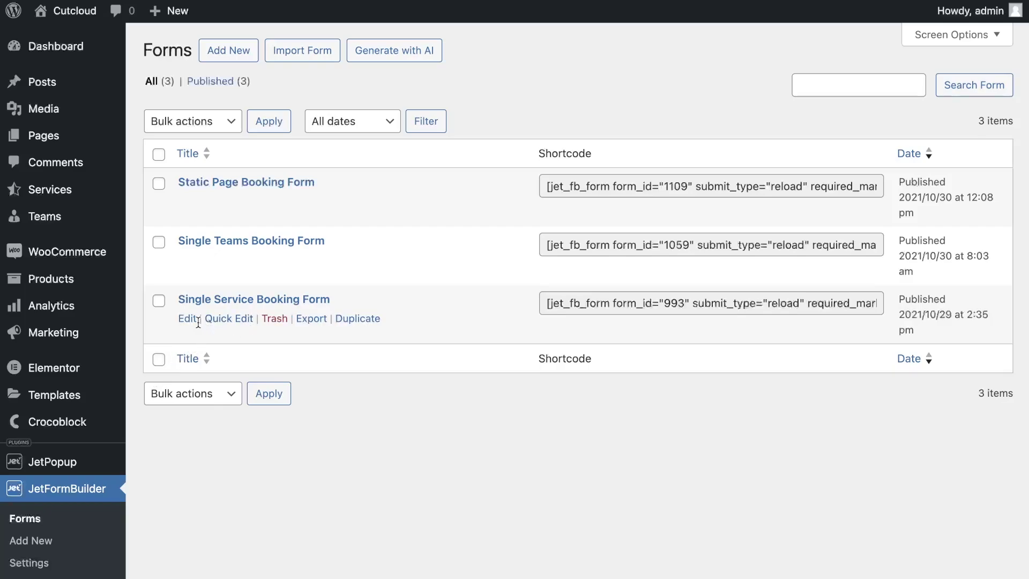
pyautogui.click(190, 321)
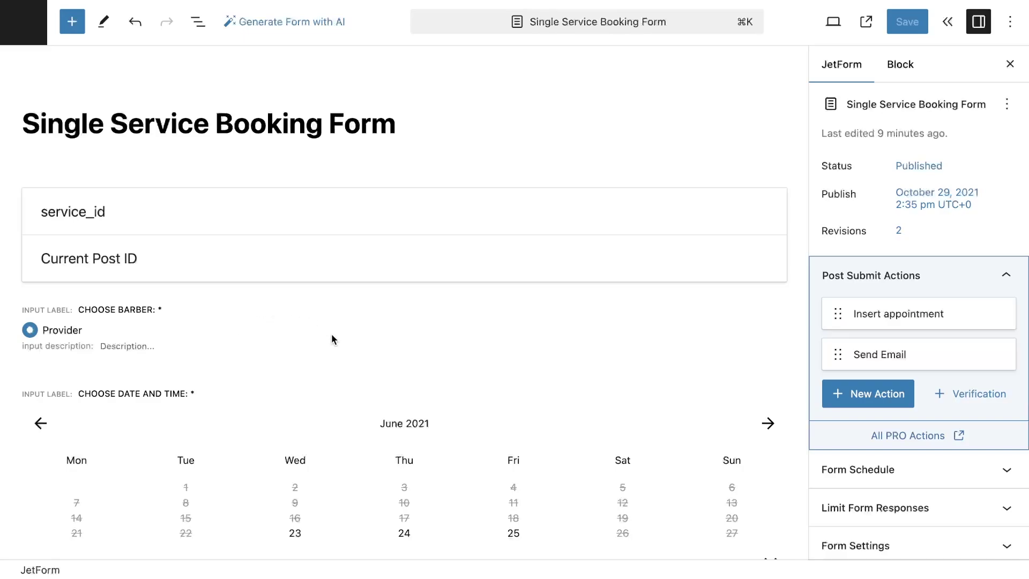
pyautogui.scroll(-3, 349, 309)
pyautogui.scroll(-3, 348, 309)
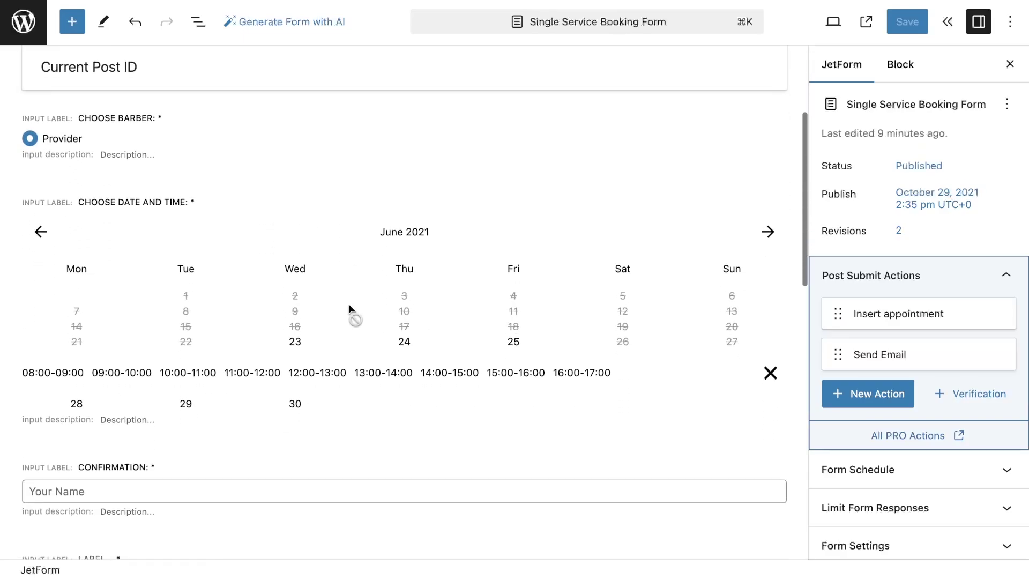
pyautogui.scroll(-4, 349, 309)
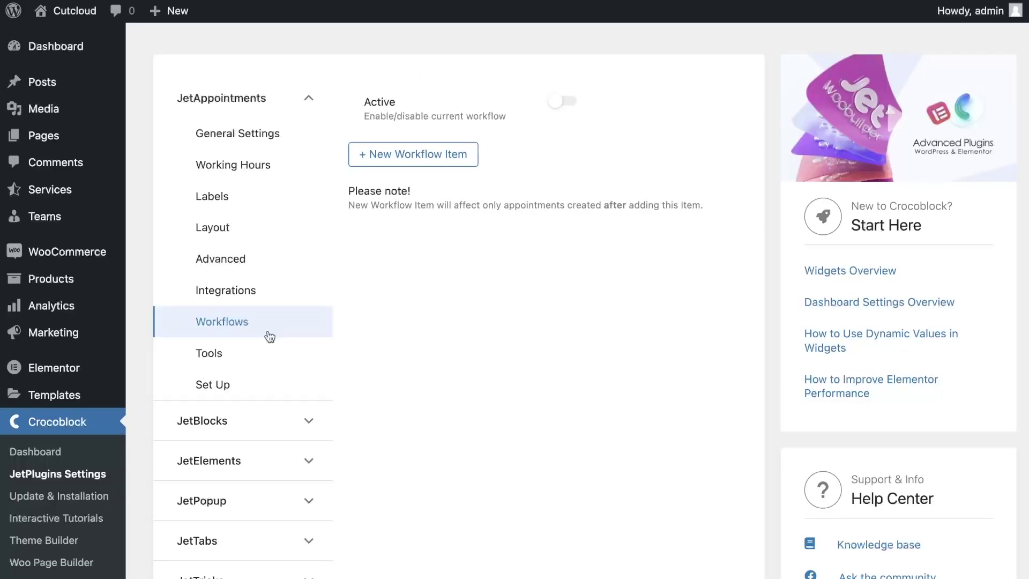
# Activate the workflow and add an item triggered by the Appointment Created event
pyautogui.click(557, 105)
pyautogui.click(454, 155)
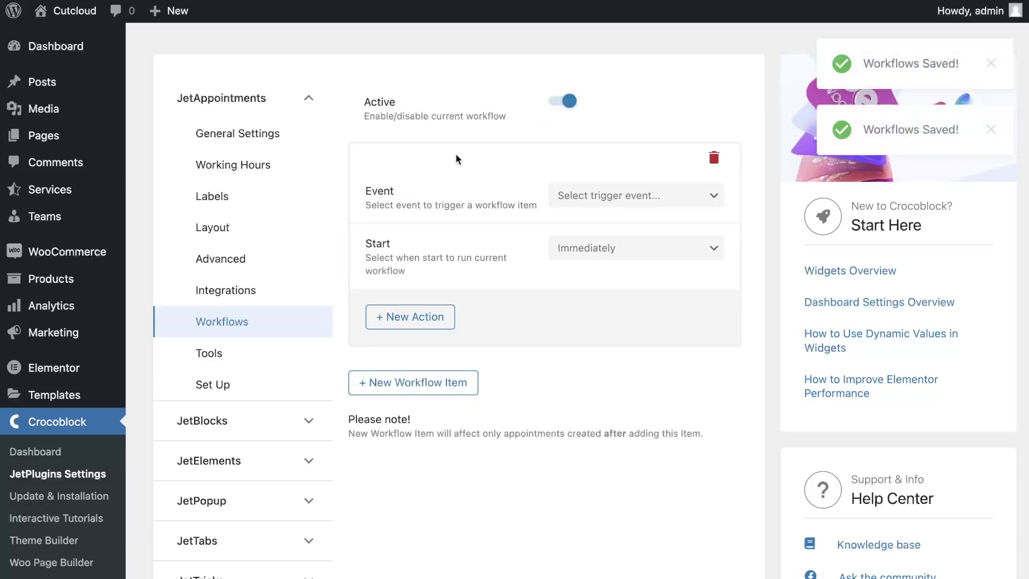
pyautogui.click(590, 199)
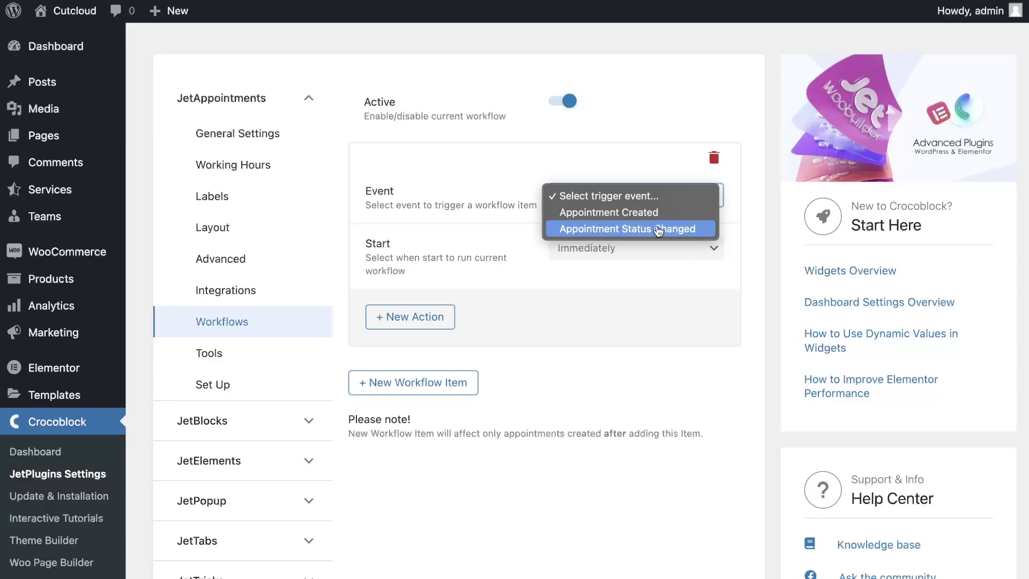
pyautogui.click(658, 213)
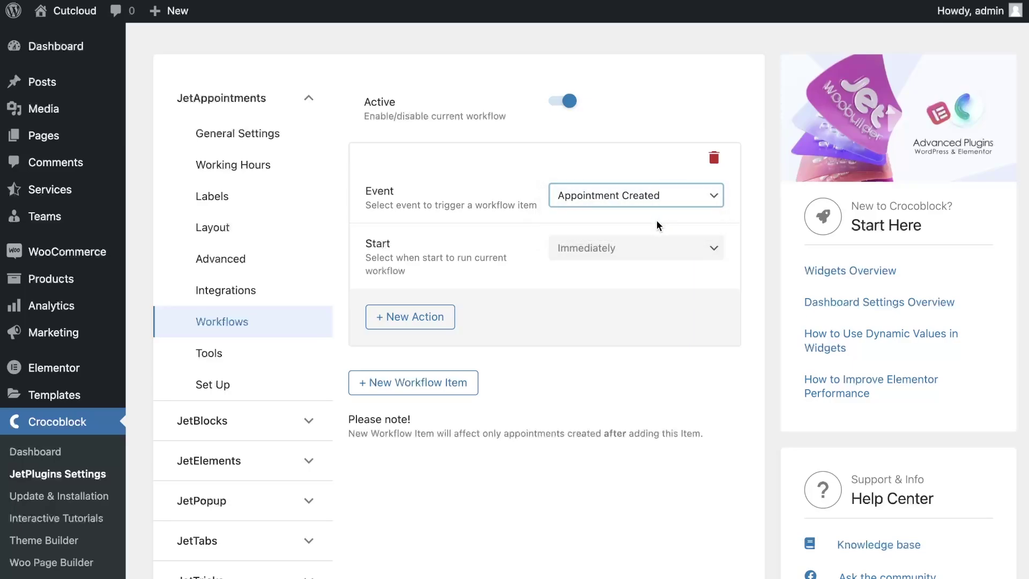
pyautogui.click(658, 252)
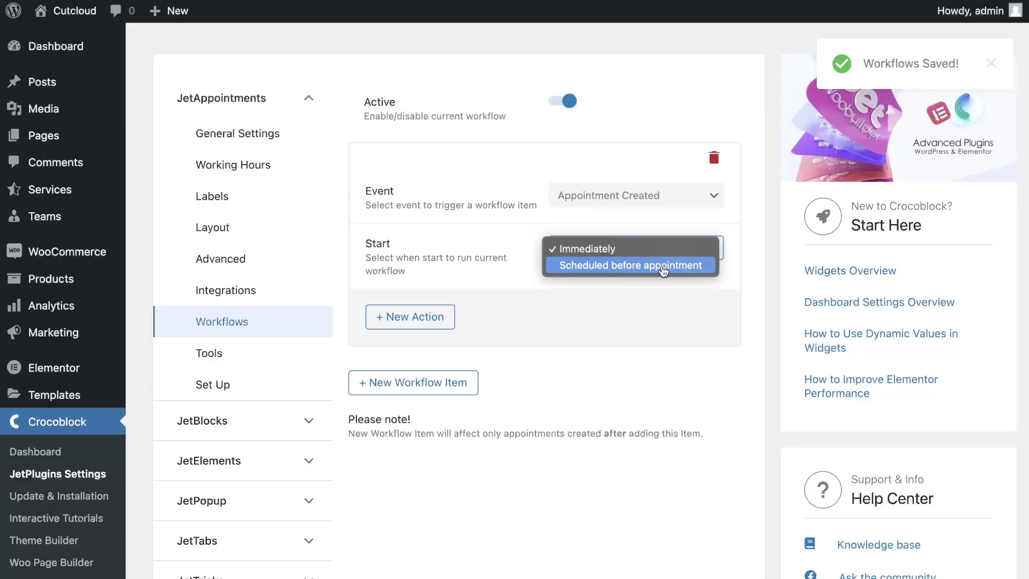
# Schedule the item 1 day before the appointment and add a Send Email action named 'Send email reminder'
pyautogui.click(663, 271)
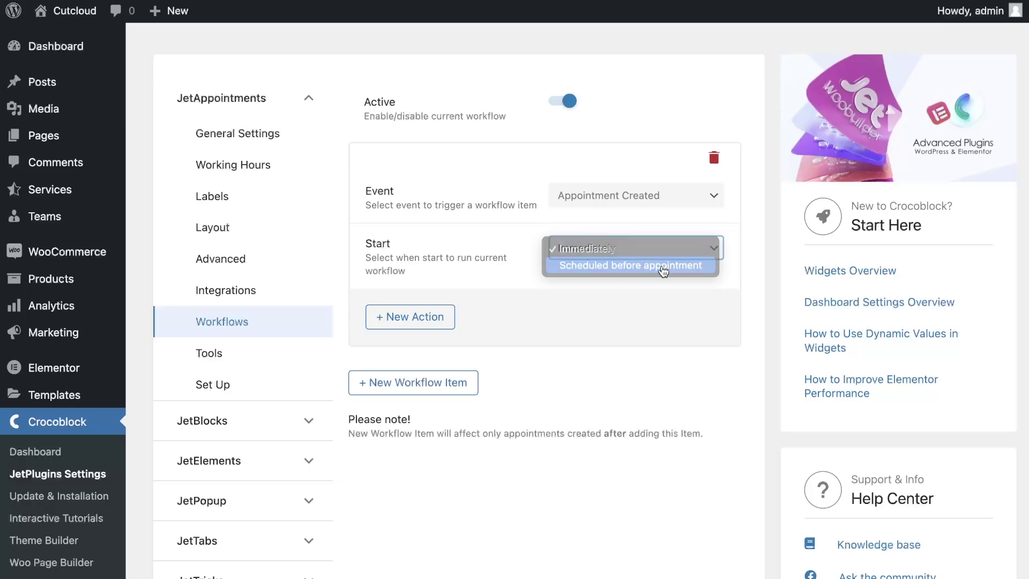
pyautogui.click(644, 320)
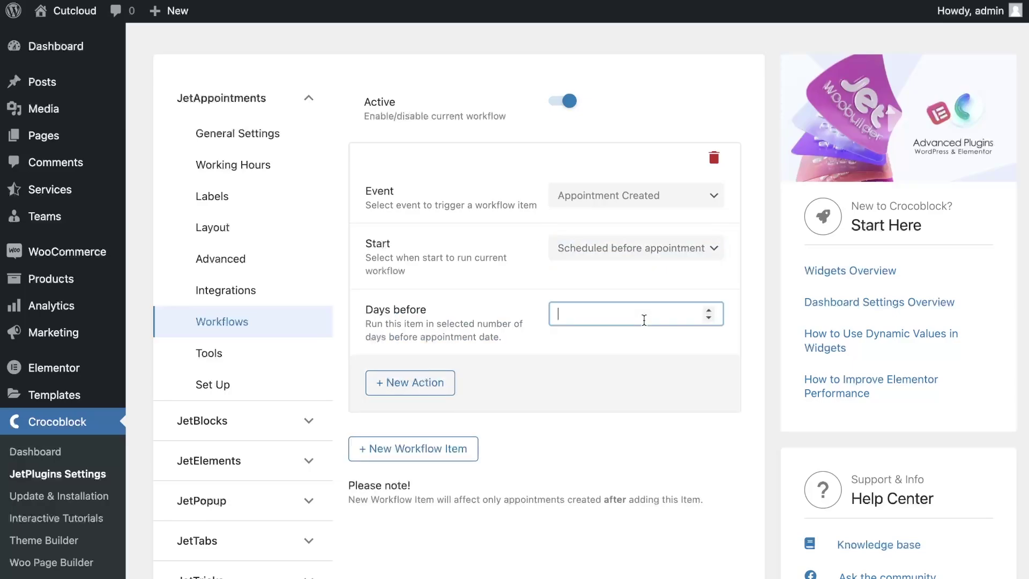
pyautogui.write('1')
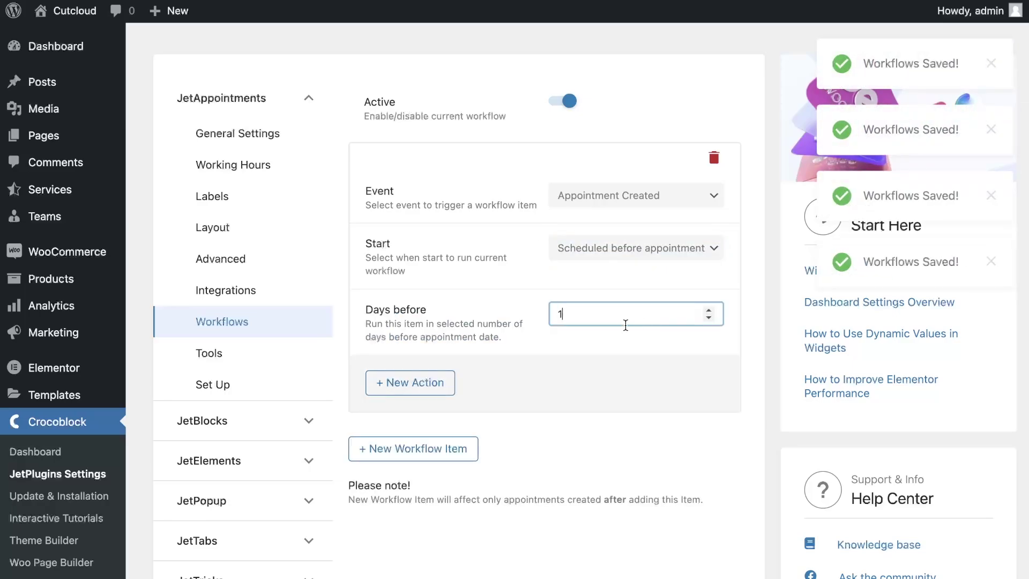
pyautogui.click(427, 382)
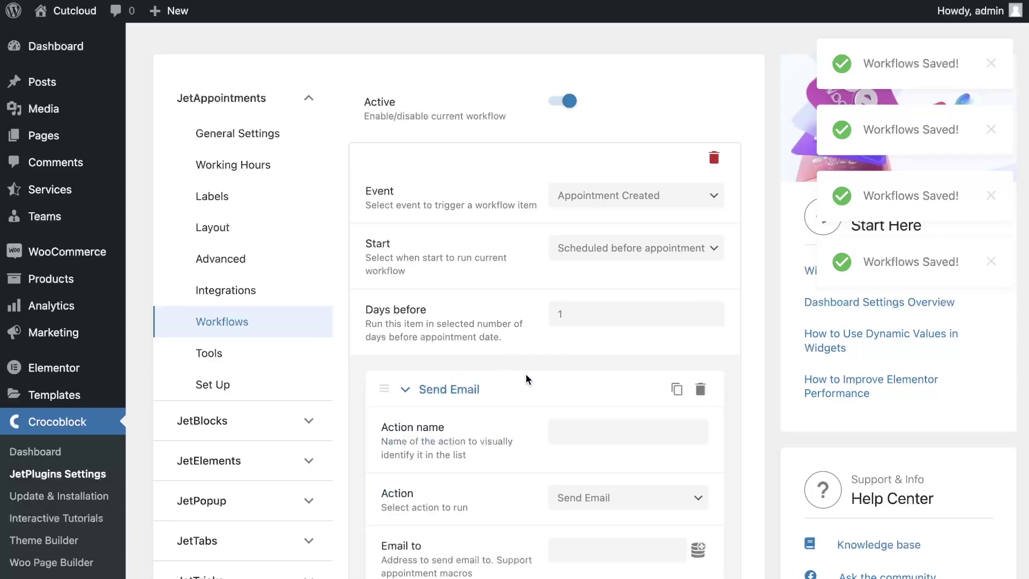
pyautogui.scroll(-5, 536, 375)
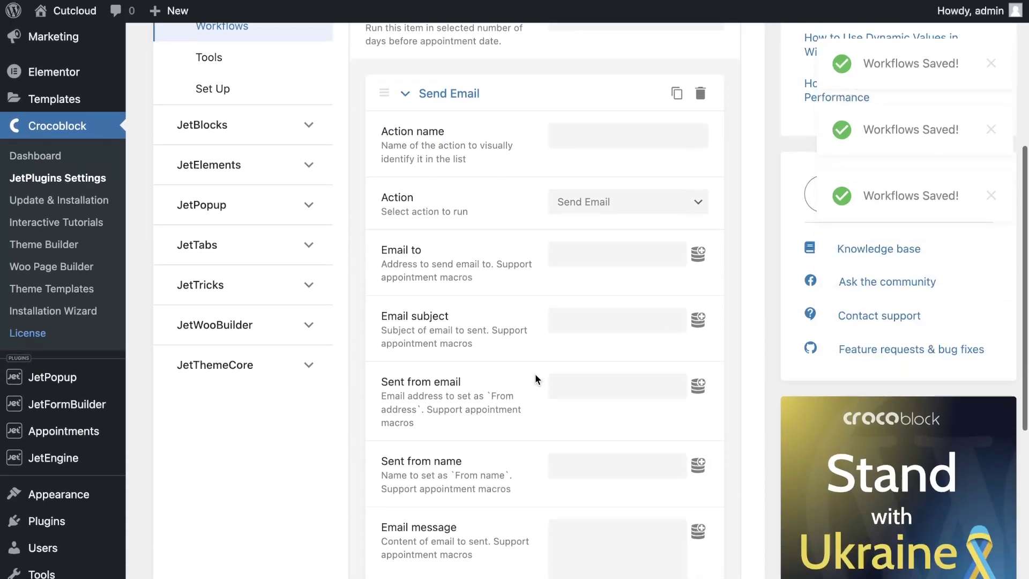
pyautogui.click(618, 143)
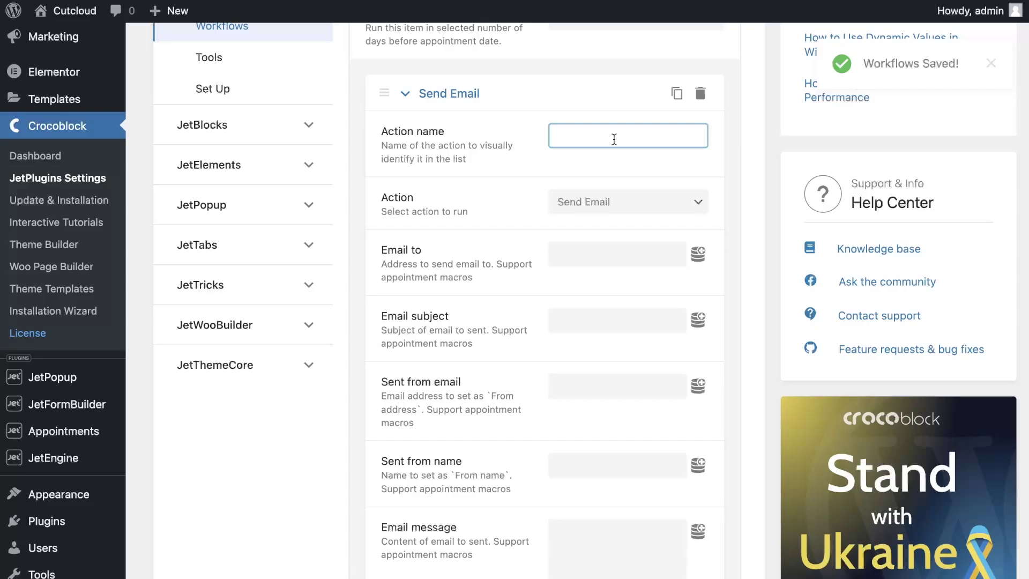
pyautogui.write('S')
pyautogui.press('BackSpace')
pyautogui.write('S')
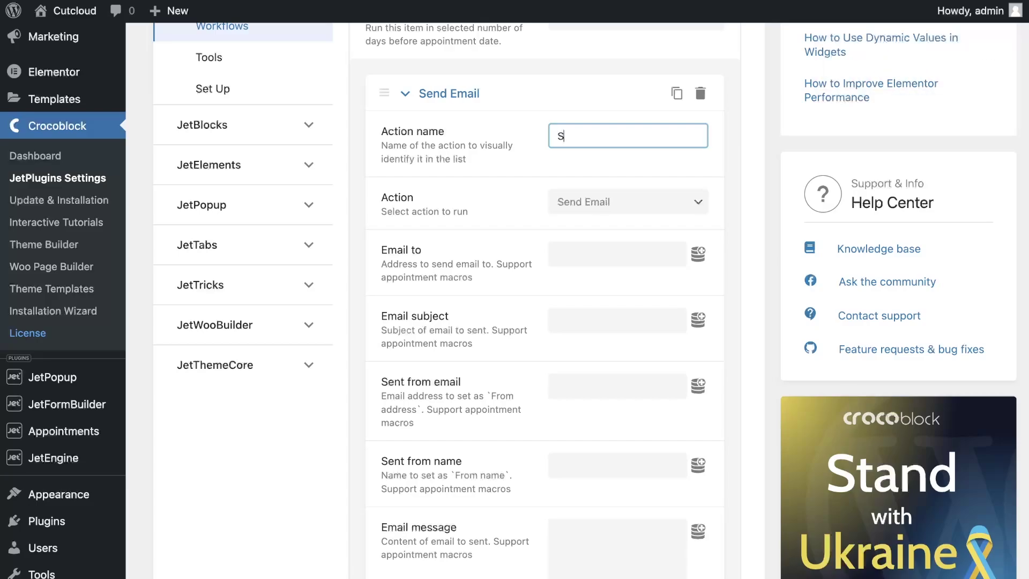
pyautogui.write('end email reminder')
pyautogui.click(606, 207)
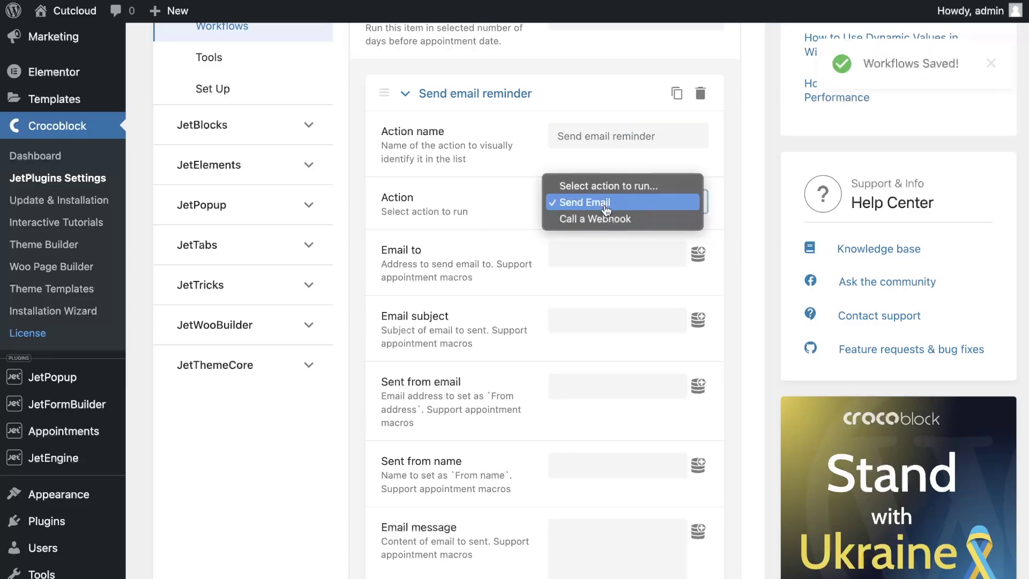
pyautogui.click(606, 206)
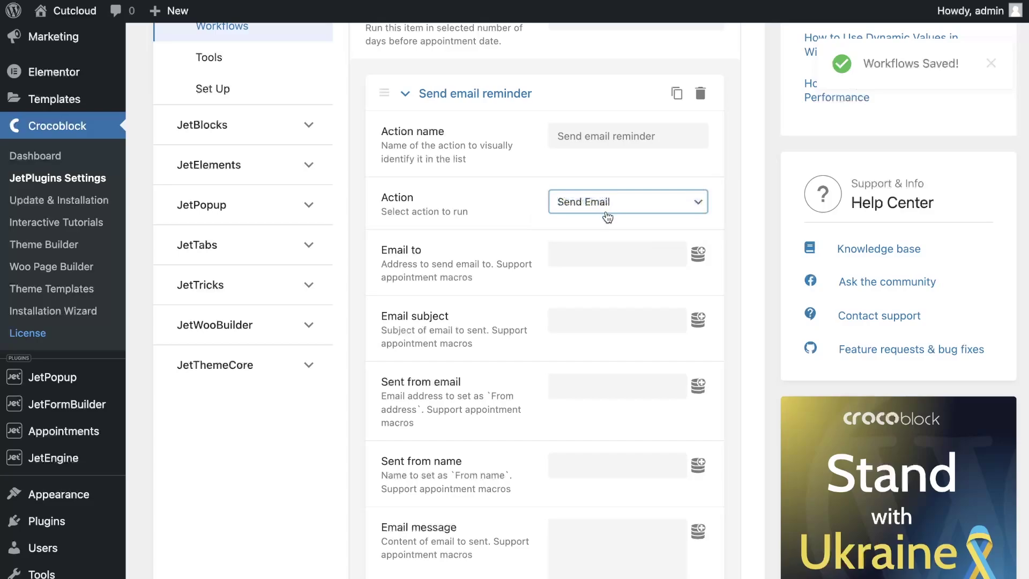
# Send it to the Appointment User Email macro with subject 'Rieminder about your appointment' and the admin sender address
pyautogui.click(697, 253)
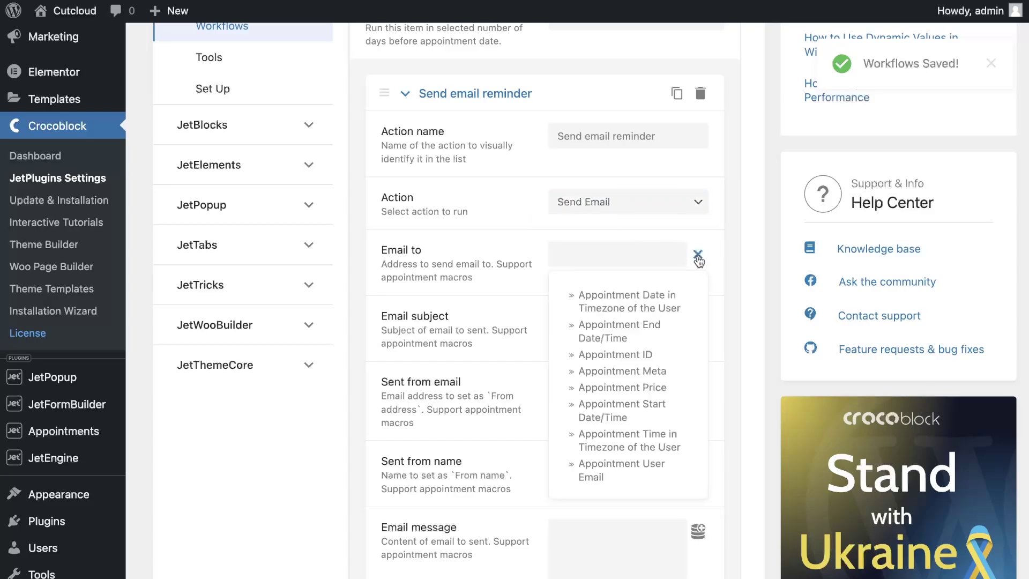
pyautogui.click(626, 471)
pyautogui.scroll(-1, 624, 461)
pyautogui.click(592, 278)
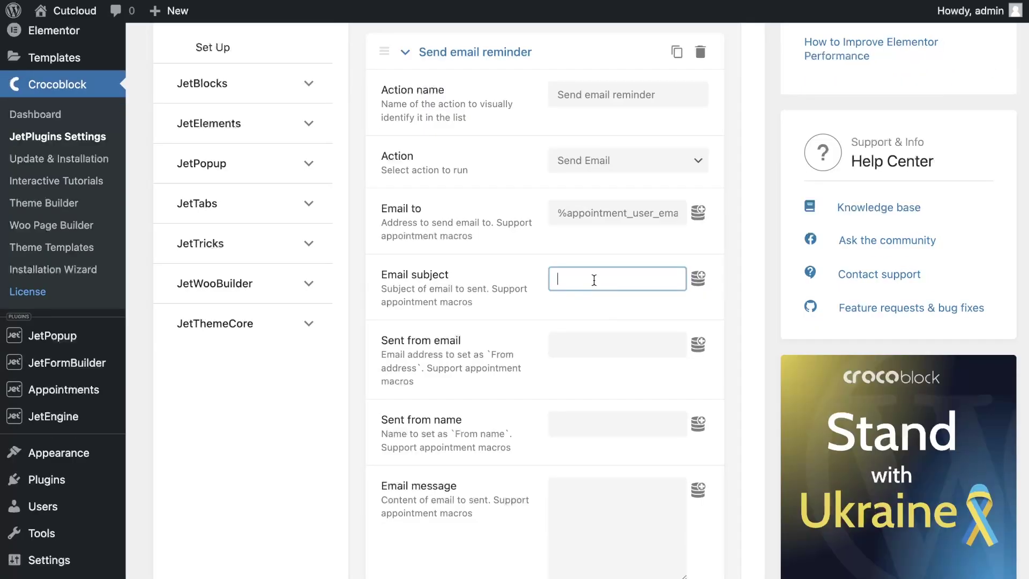
pyautogui.write('Rieminder about your')
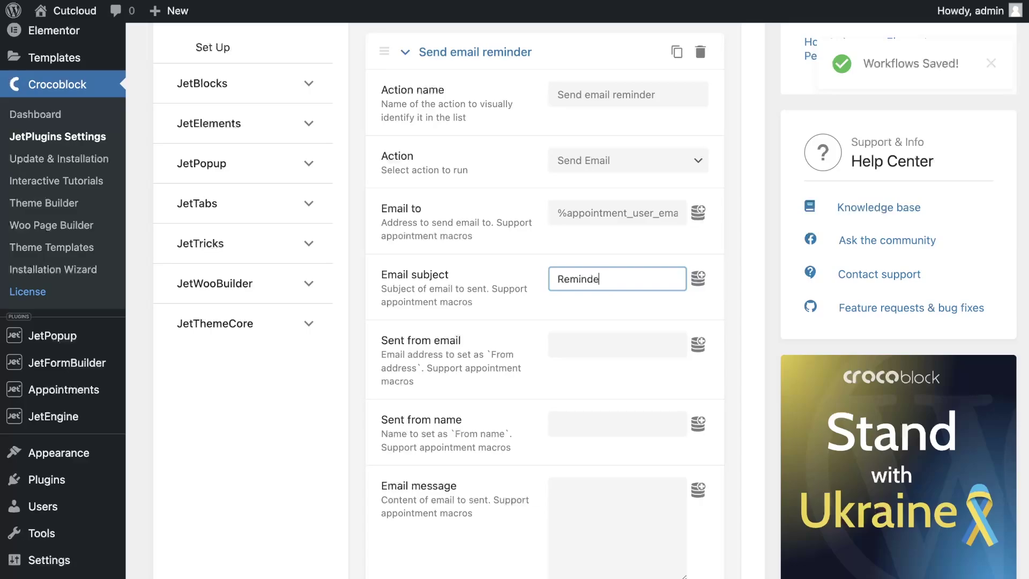
pyautogui.write(' appointment')
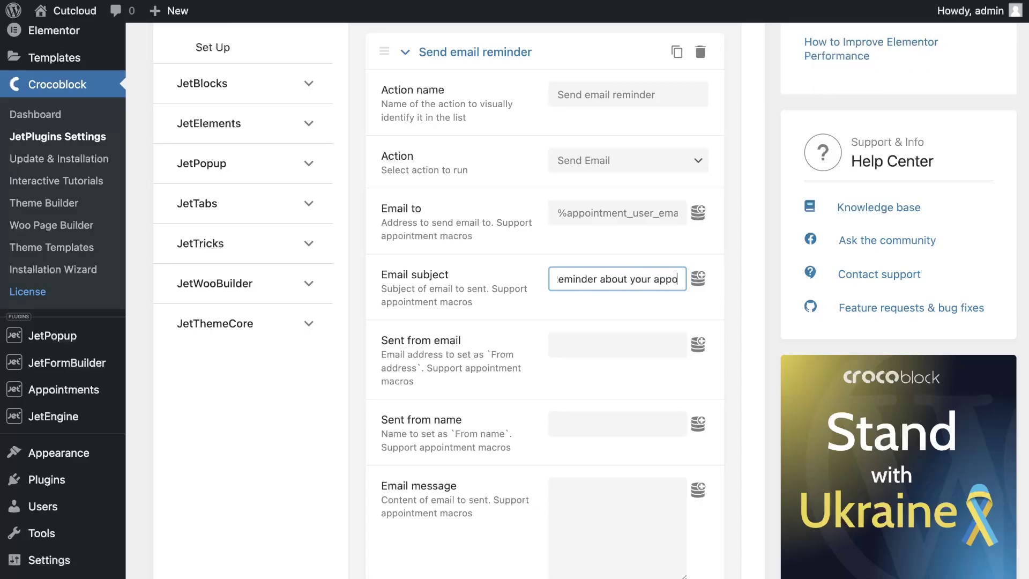
pyautogui.click(603, 343)
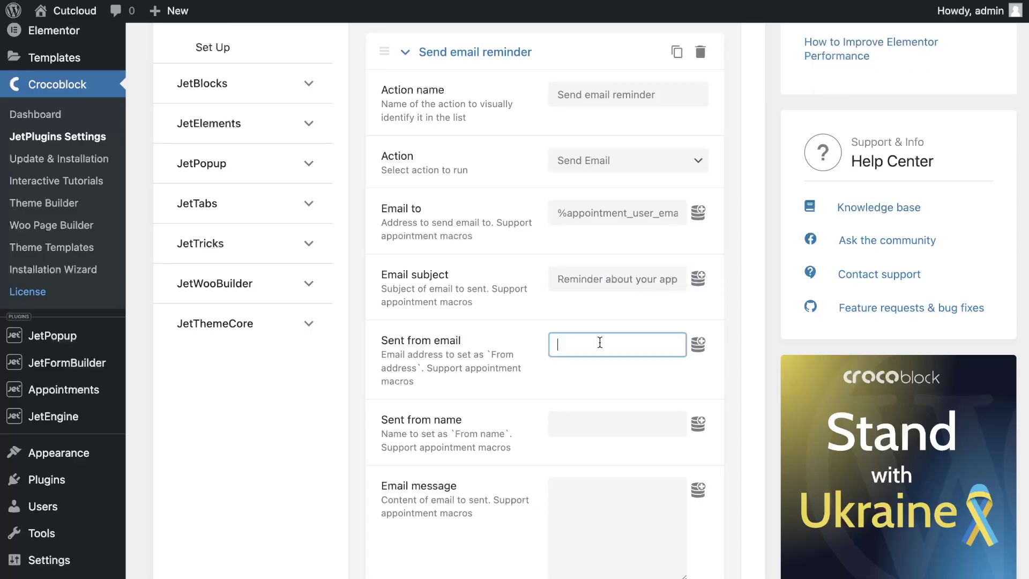
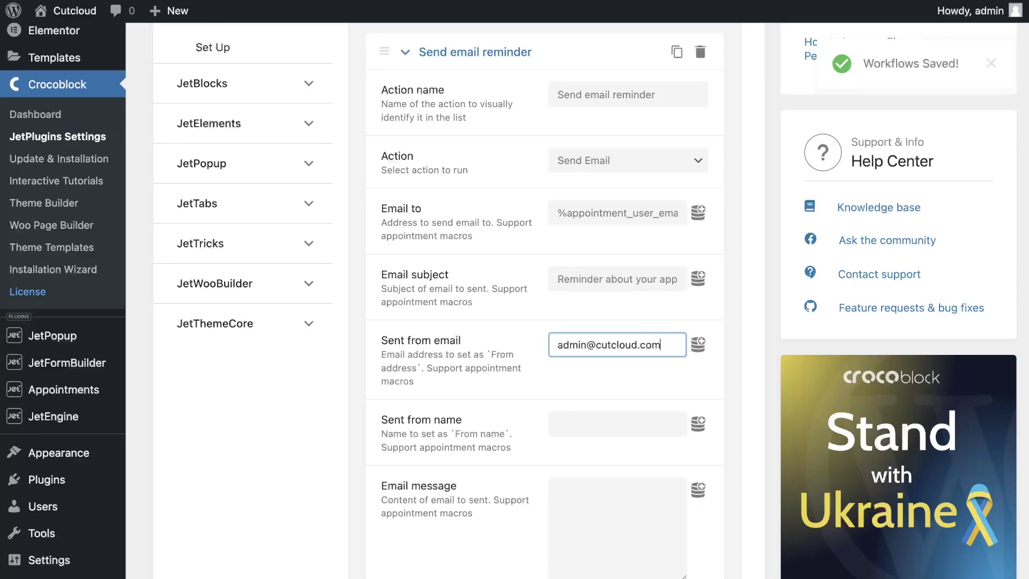
pyautogui.scroll(-1, 637, 423)
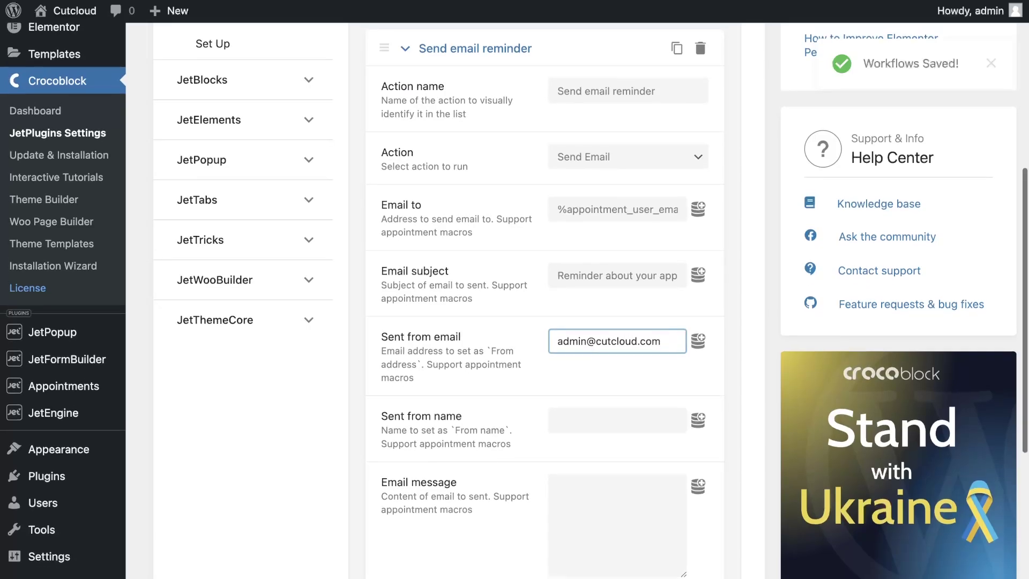
pyautogui.click(636, 425)
# Set sender name 'CutCloud admin' and start the message 'Hello' + name column macro + '! It's CutCloud Barber Shop.'
pyautogui.write('CutCl')
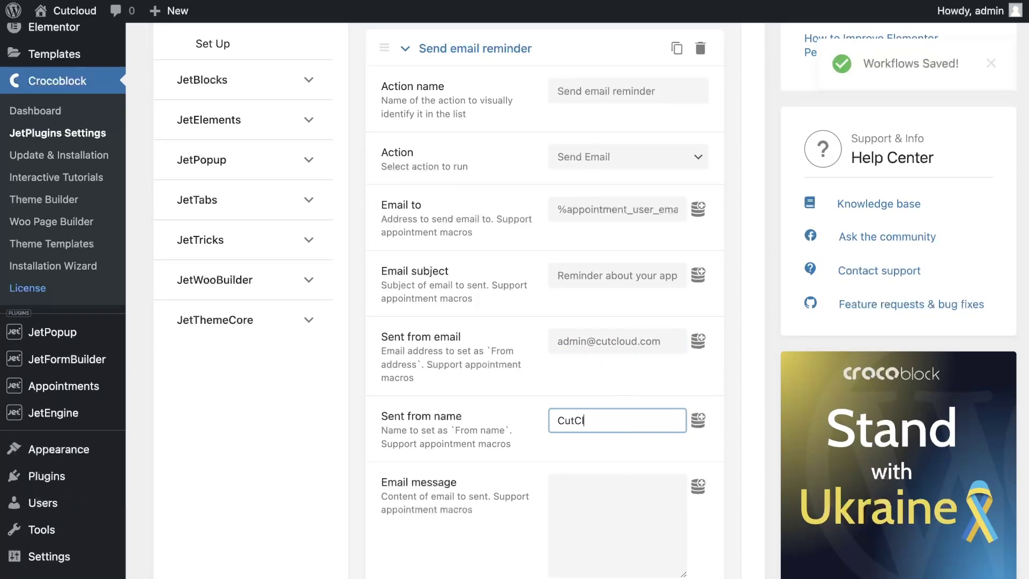
pyautogui.write('oud admin')
pyautogui.scroll(-5, 617, 322)
pyautogui.click(583, 252)
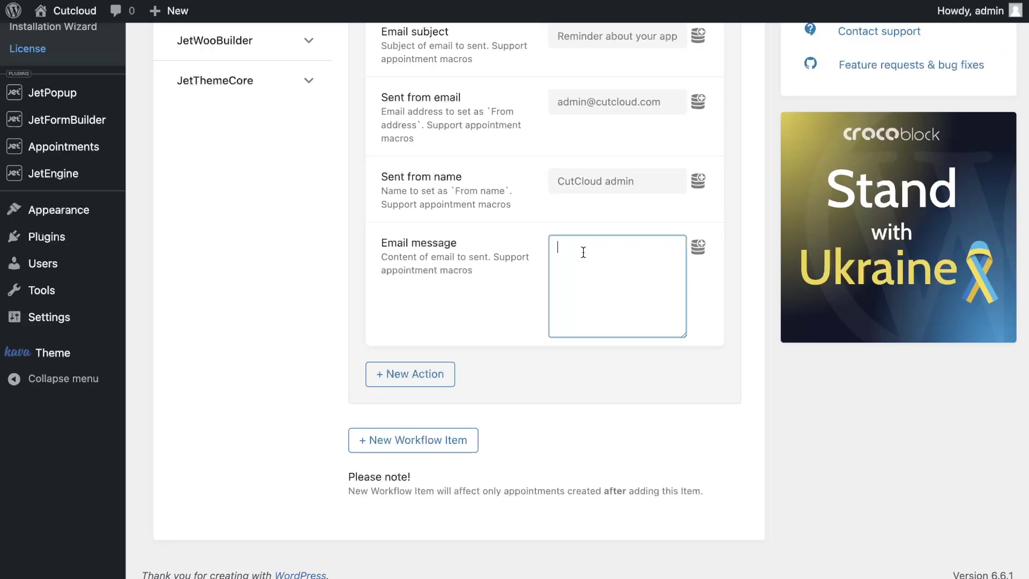
pyautogui.write('Hello')
pyautogui.click(698, 247)
pyautogui.scroll(-5, 664, 321)
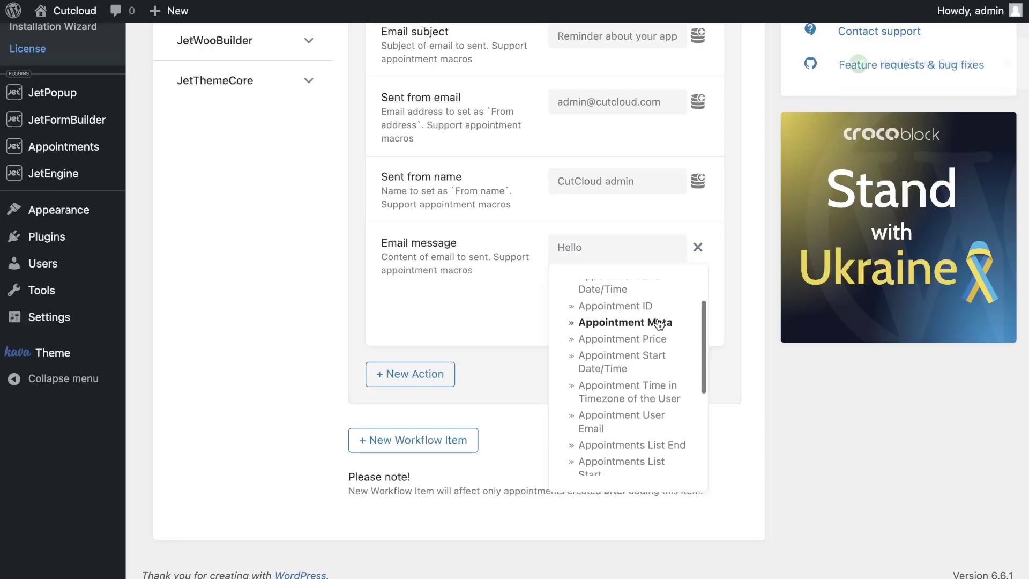
pyautogui.click(630, 415)
pyautogui.click(622, 356)
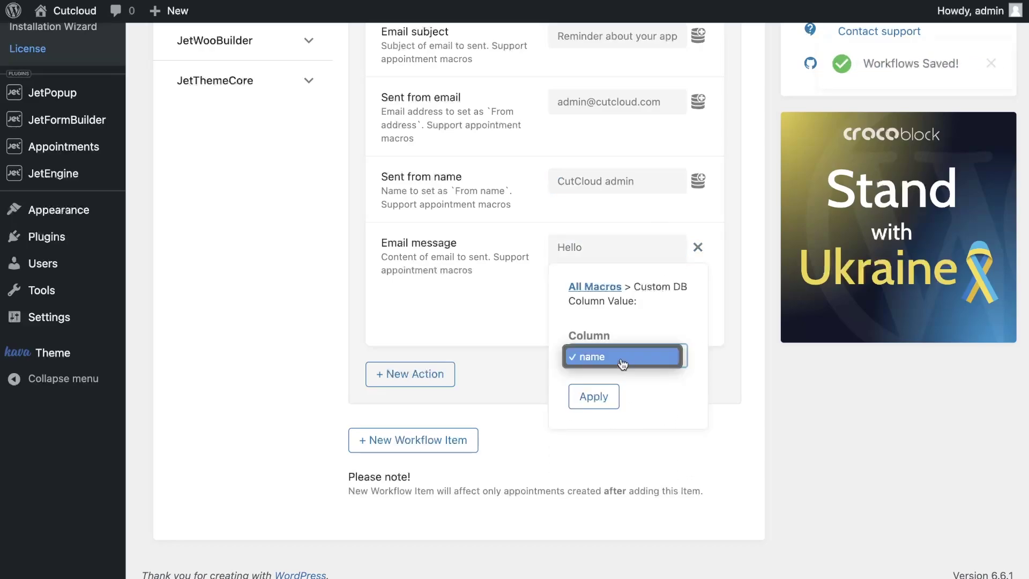
pyautogui.click(620, 358)
pyautogui.click(593, 396)
pyautogui.click(651, 289)
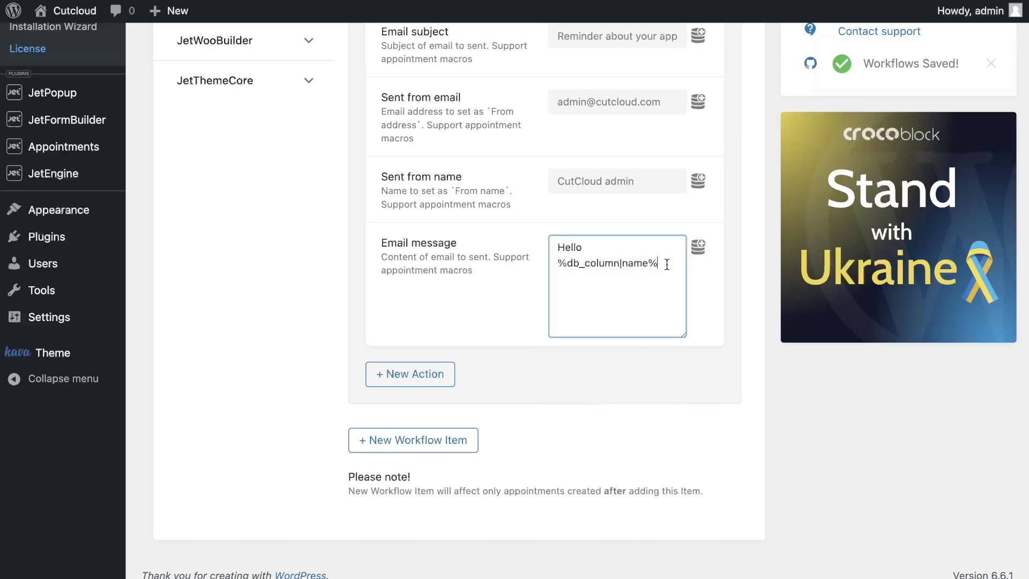
pyautogui.write('!  ')
pyautogui.write("It's CutCl")
pyautogui.write('oud ')
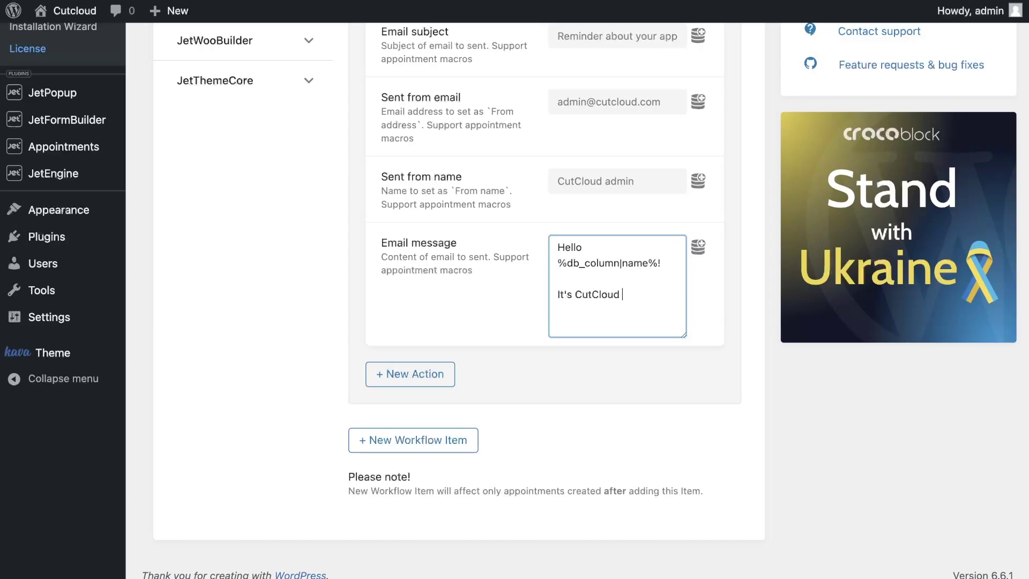
pyautogui.write('Barber Shop.')
# Add 'We are writing to remind you about your appointment tomorrow at' with the start date/time macro
pyautogui.moveTo(684, 336); pyautogui.dragTo(685, 476)
pyautogui.write('We ')
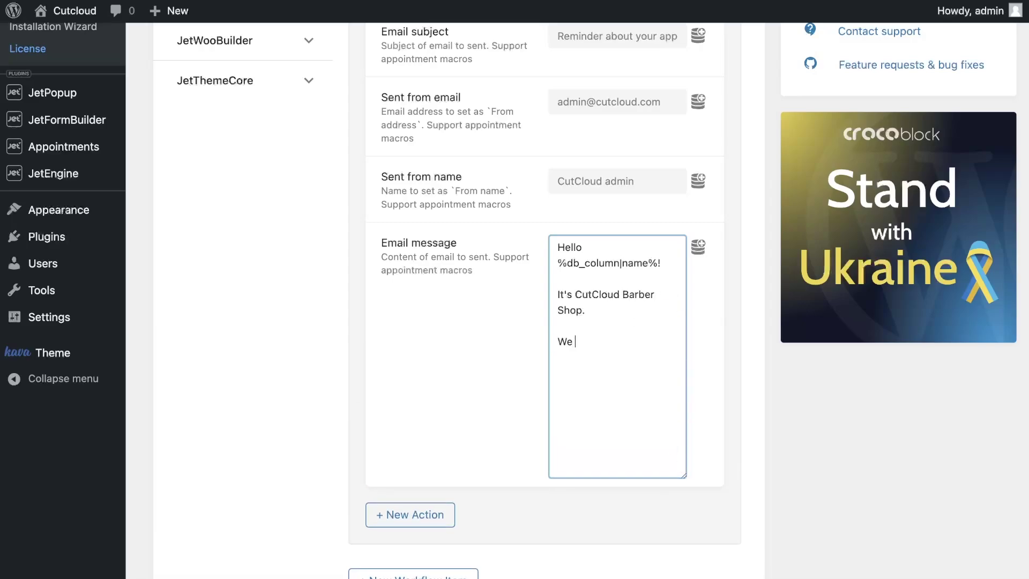
pyautogui.write('are writing toreremind you')
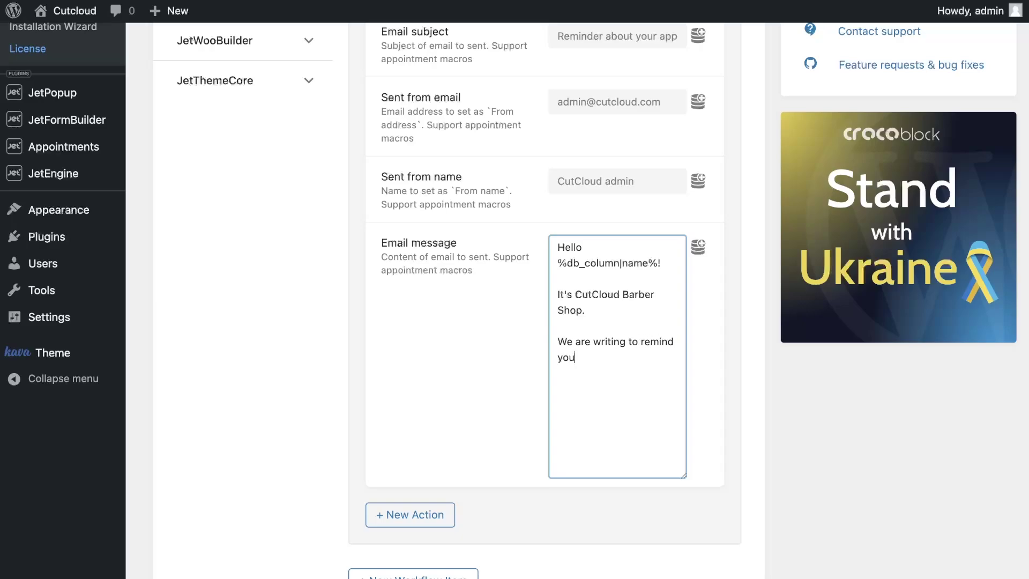
pyautogui.write(' about your appointment m')
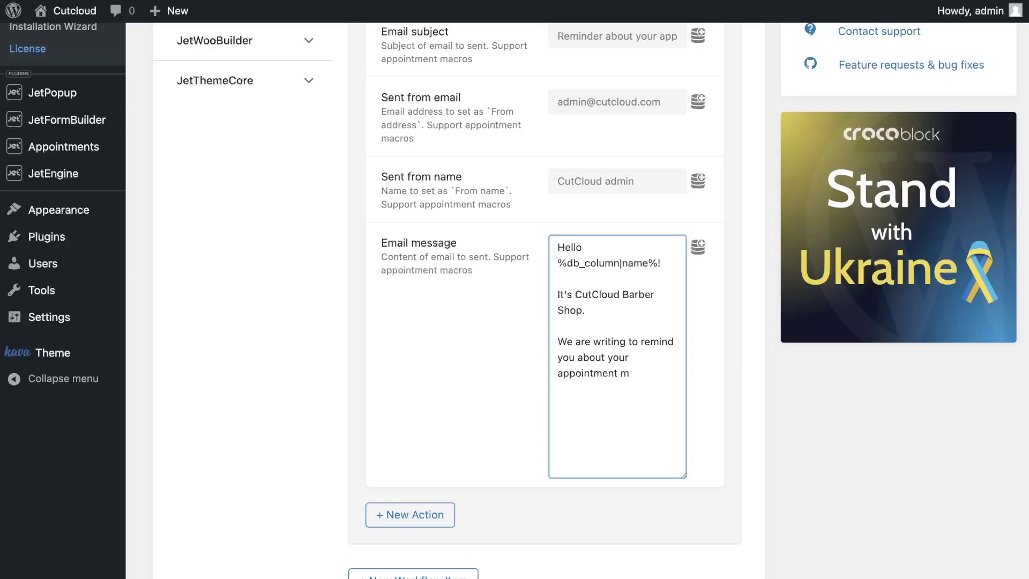
pyautogui.press('BackSpace')
pyautogui.write('tomorrow at')
pyautogui.click(699, 241)
pyautogui.click(643, 401)
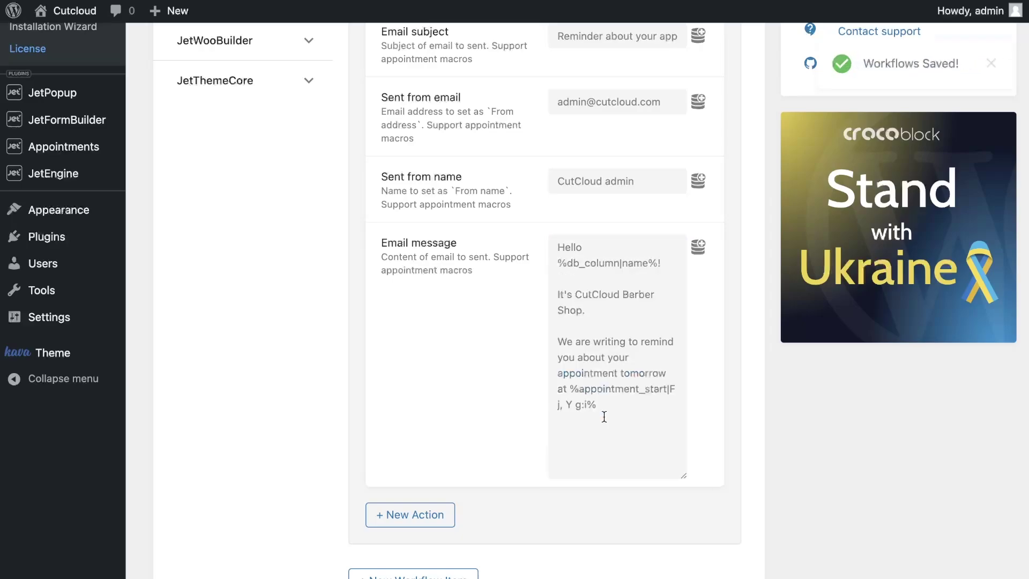
pyautogui.click(622, 410)
# Add a 'Service:' line with the Service Title macro and a 'With' line with the Provider Title macro
pyautogui.press('Return')
pyautogui.press('Return')
pyautogui.write('Ser')
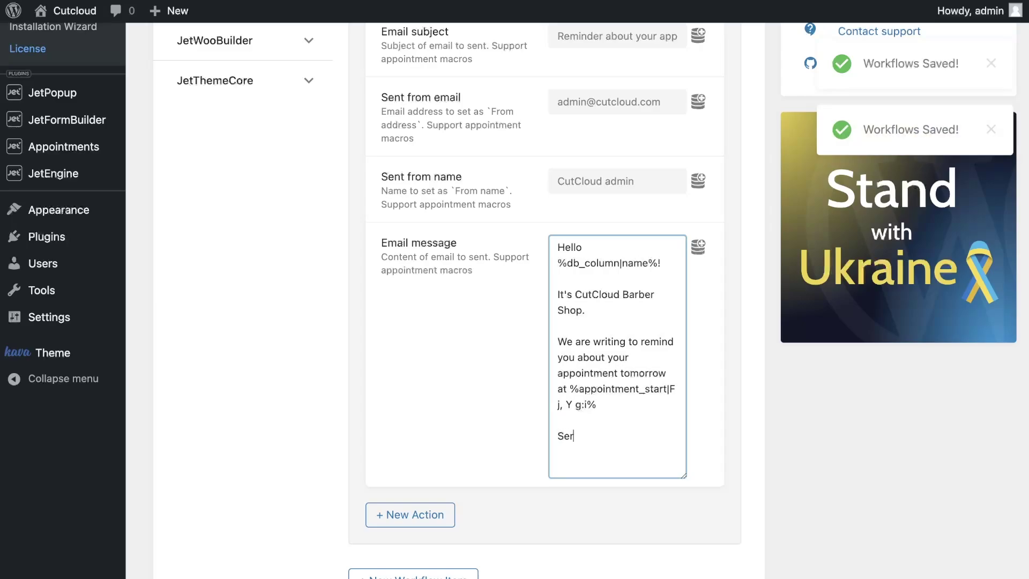
pyautogui.write('vice')
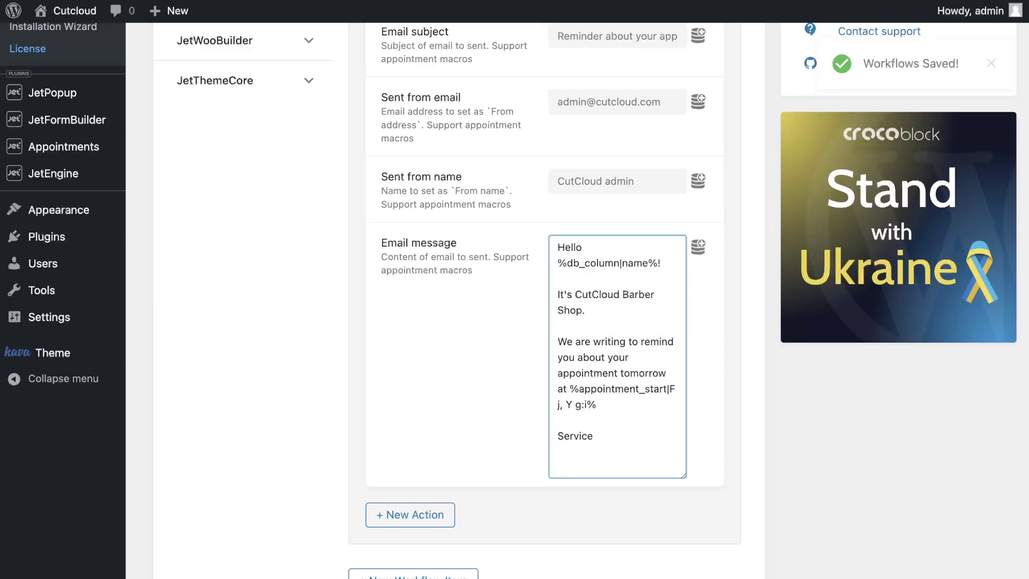
pyautogui.write(':')
pyautogui.click(698, 246)
pyautogui.scroll(-4, 655, 336)
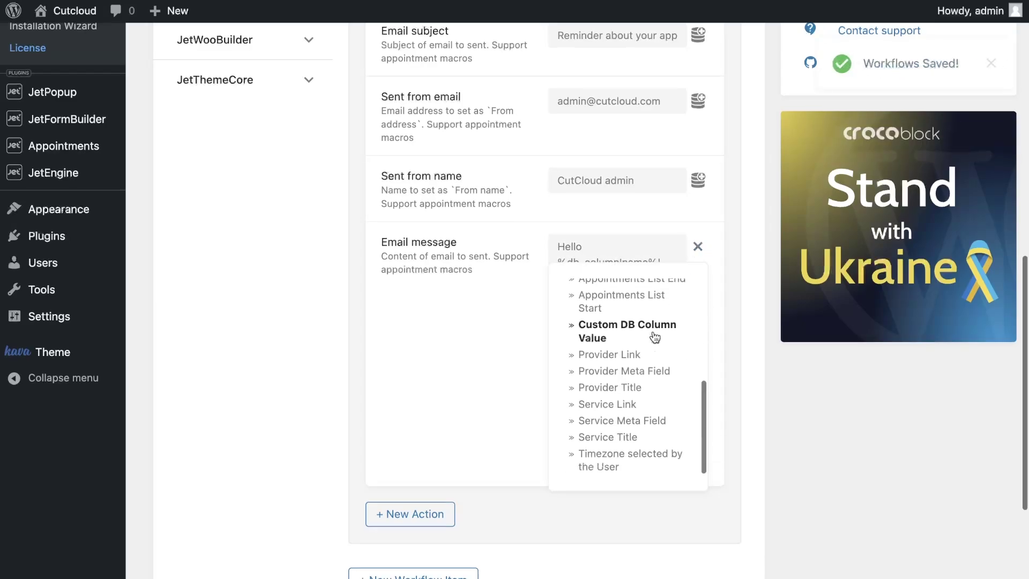
pyautogui.click(608, 437)
pyautogui.click(670, 434)
pyautogui.press('Return')
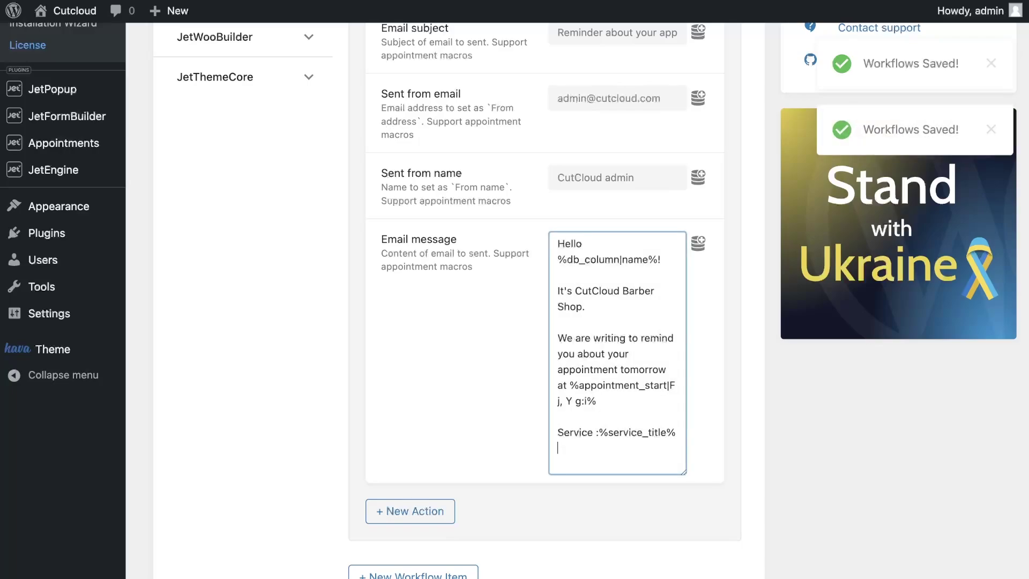
pyautogui.write('With')
pyautogui.click(697, 244)
pyautogui.scroll(-5, 659, 300)
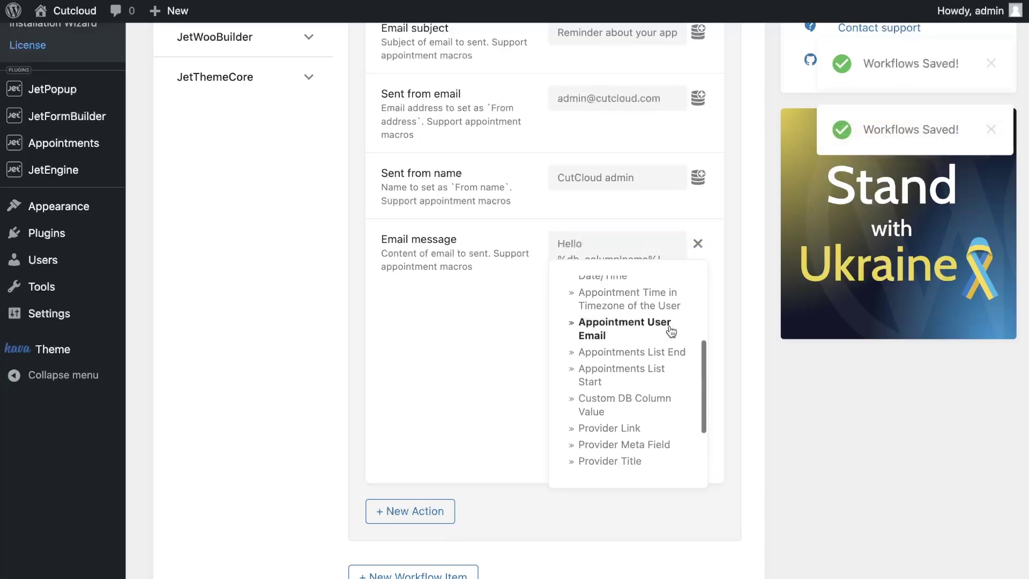
pyautogui.click(642, 356)
pyautogui.scroll(-1, 570, 406)
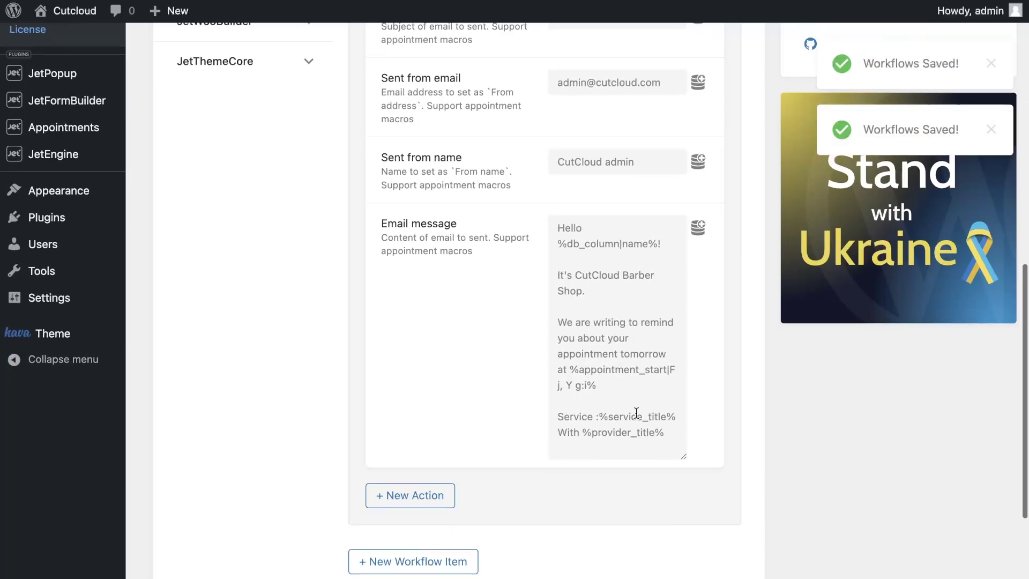
# Go to the Services list in the admin and view the Baby Haircut service page on the site
pyautogui.click(670, 408)
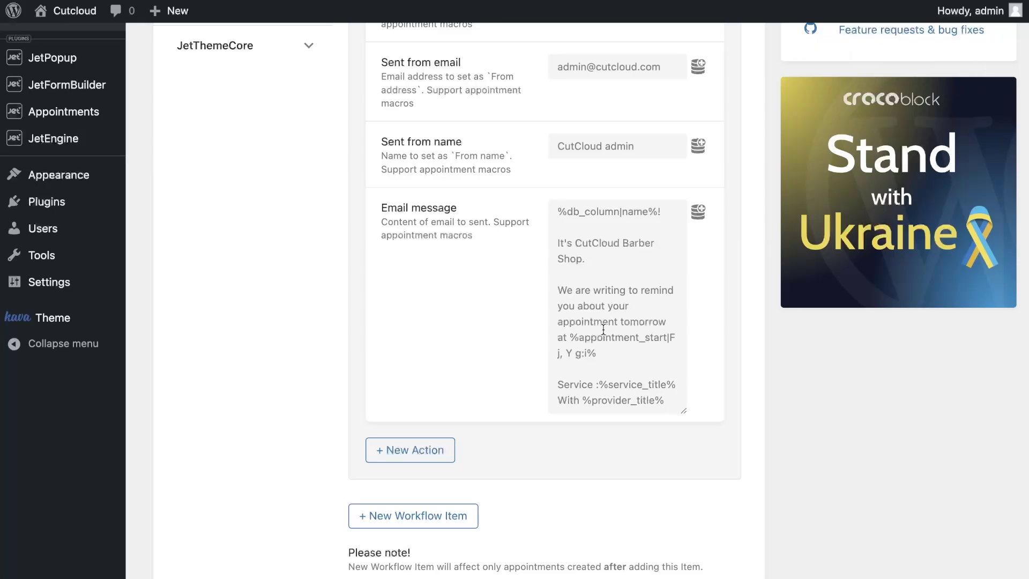
pyautogui.scroll(8, 221, 249)
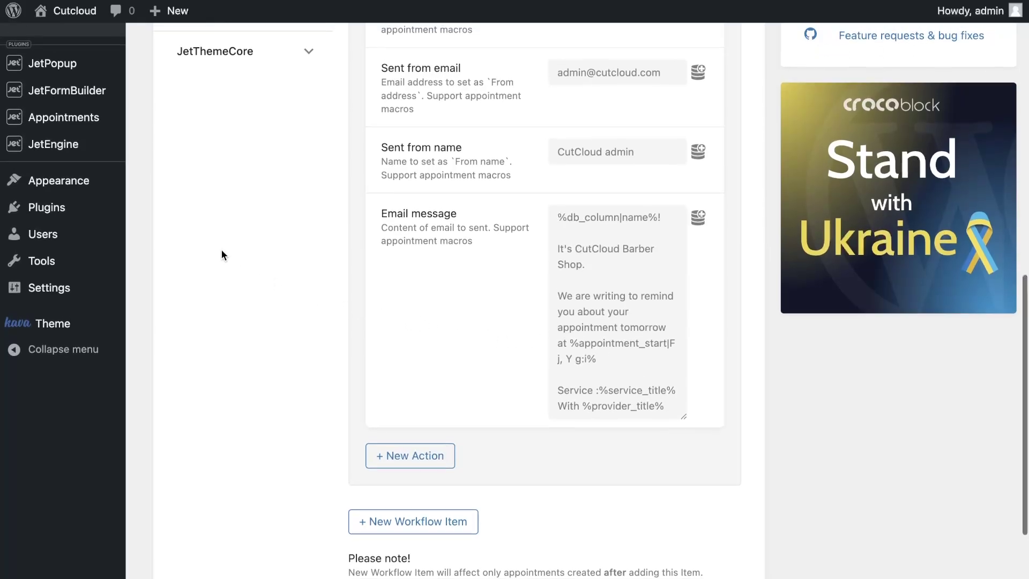
pyautogui.scroll(4, 222, 255)
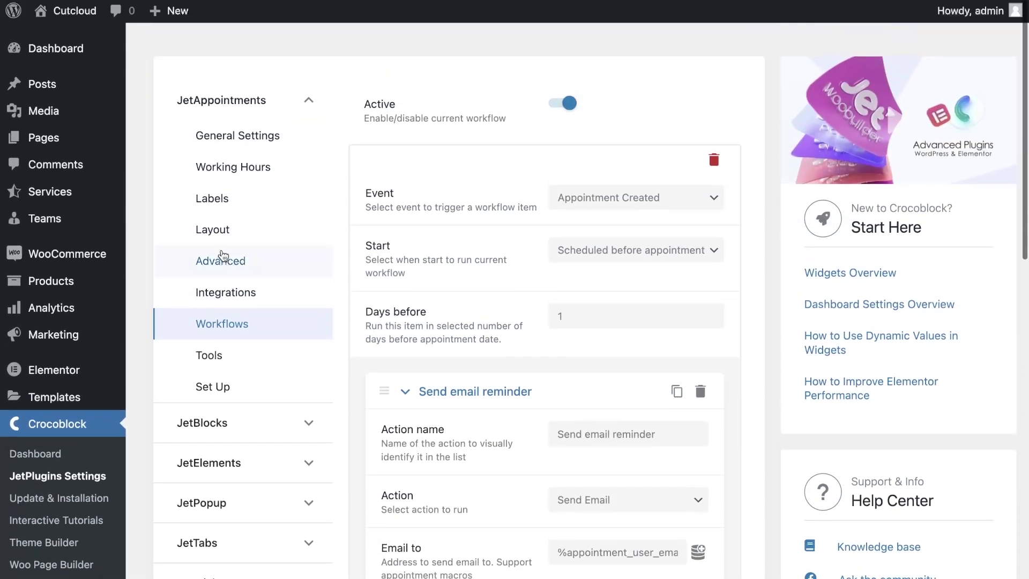
pyautogui.moveTo(71, 194)
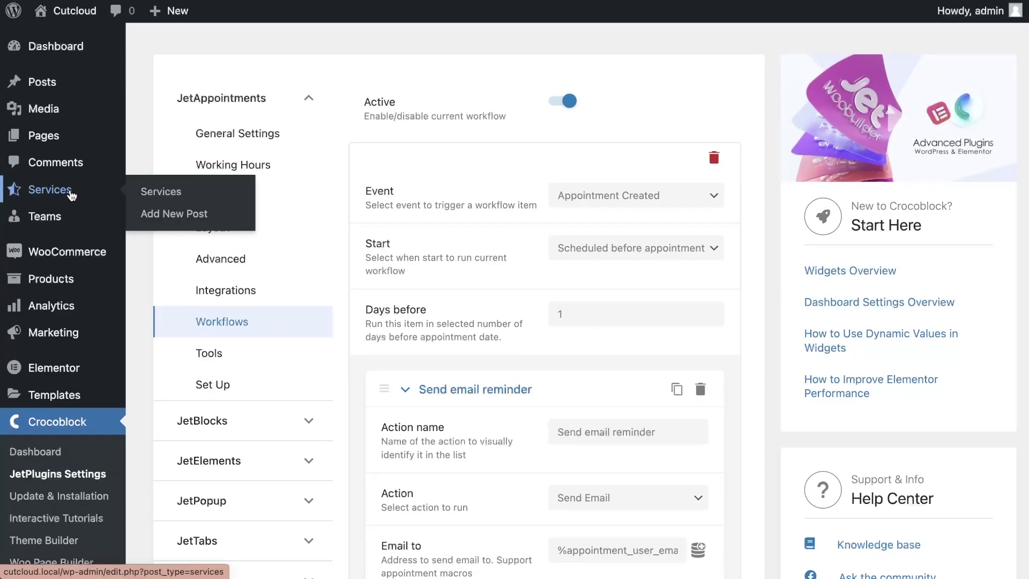
pyautogui.click(71, 195)
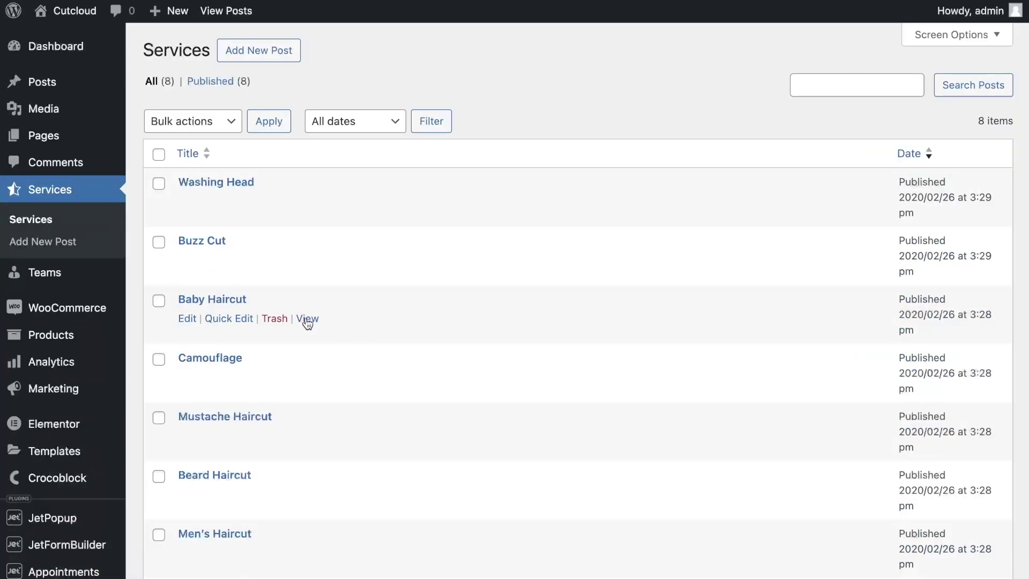
pyautogui.click(308, 321)
# Choose a barber, September 4 as the date, and the 12:00-13:00 time slot
pyautogui.scroll(-10, 397, 385)
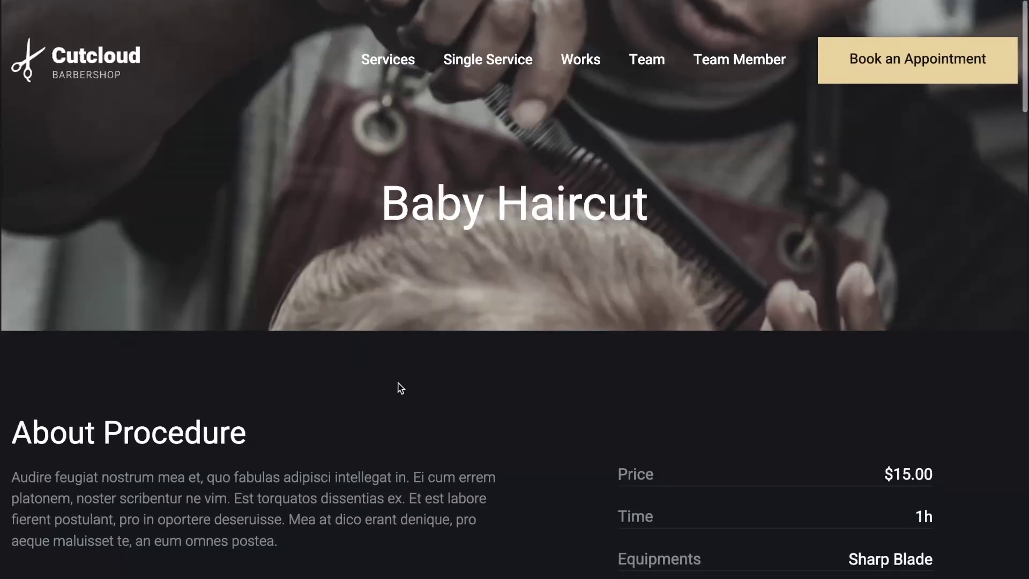
pyautogui.scroll(-10, 399, 387)
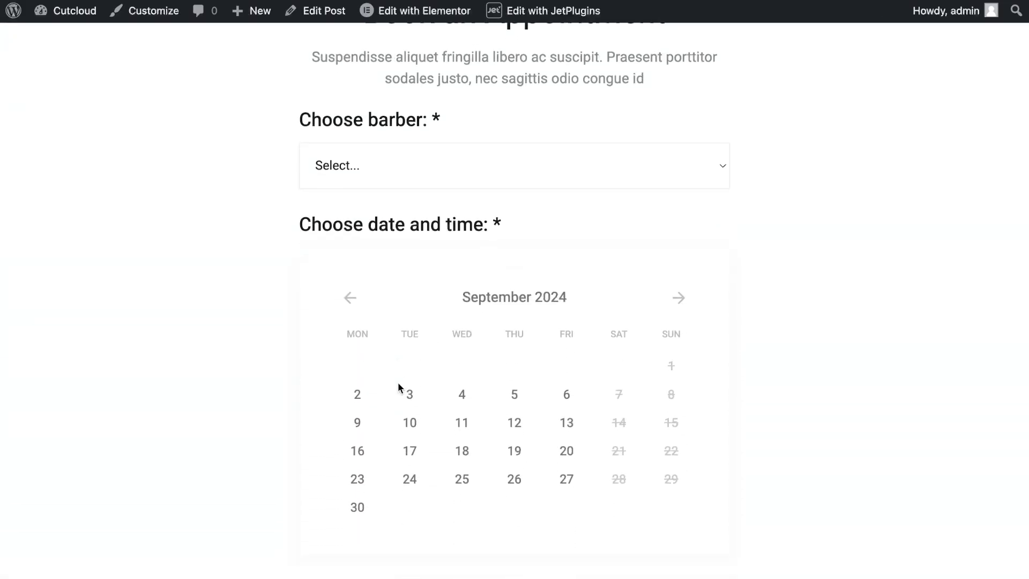
pyautogui.click(419, 119)
pyautogui.click(416, 203)
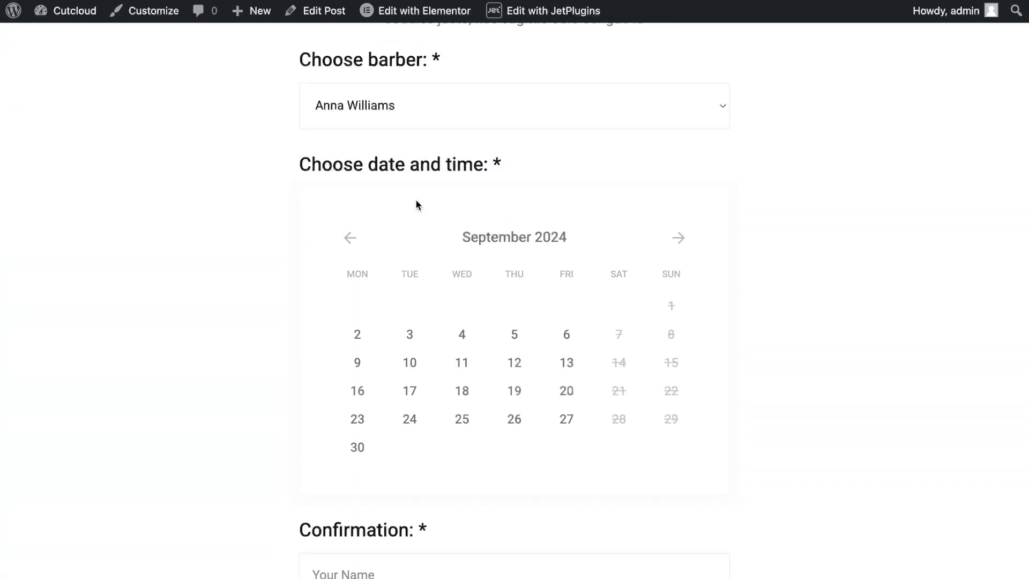
pyautogui.click(461, 334)
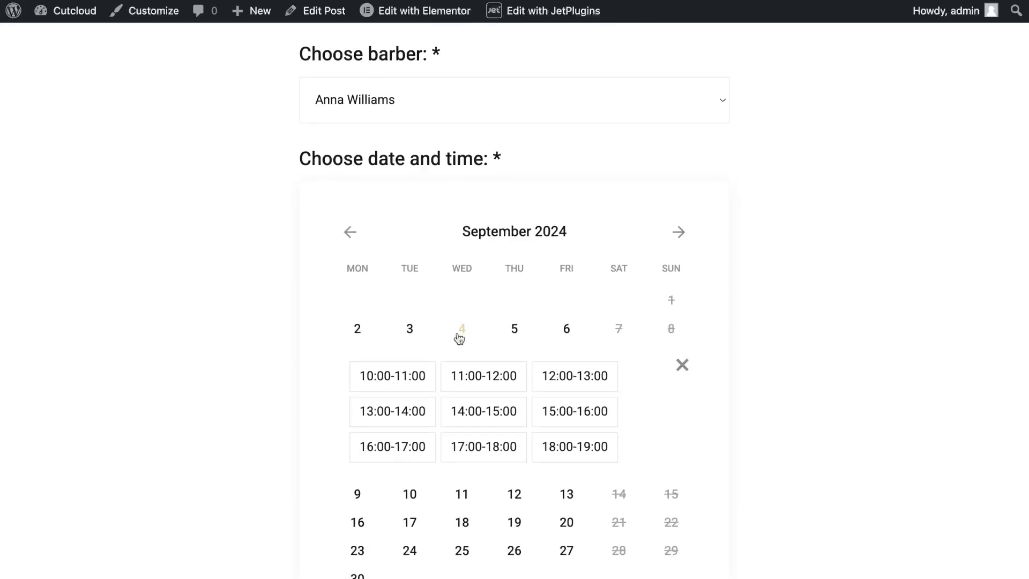
pyautogui.click(554, 367)
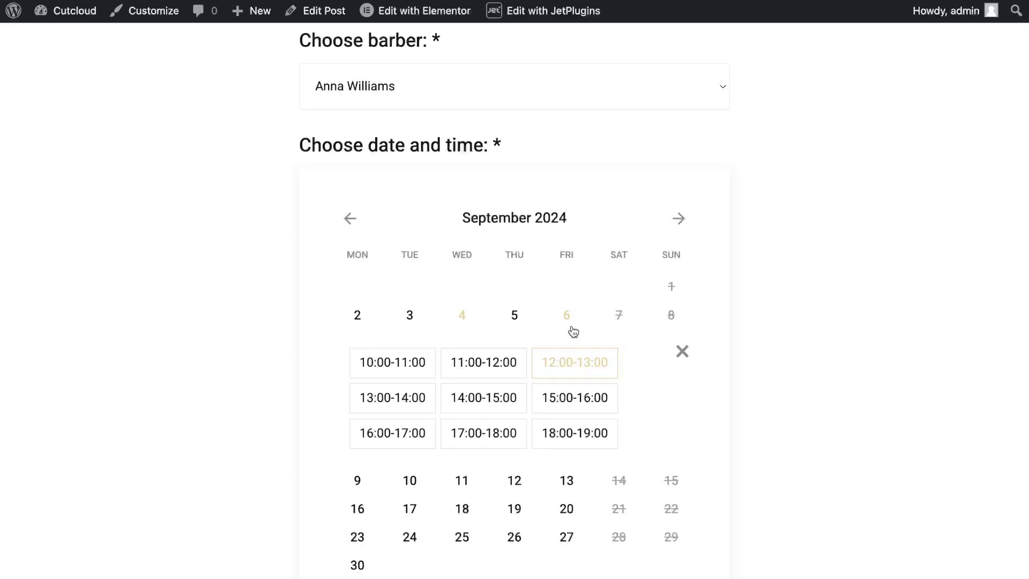
# Enter the client's name, phone number and e-mail, then submit the booking
pyautogui.scroll(-2, 573, 332)
pyautogui.scroll(-10, 573, 331)
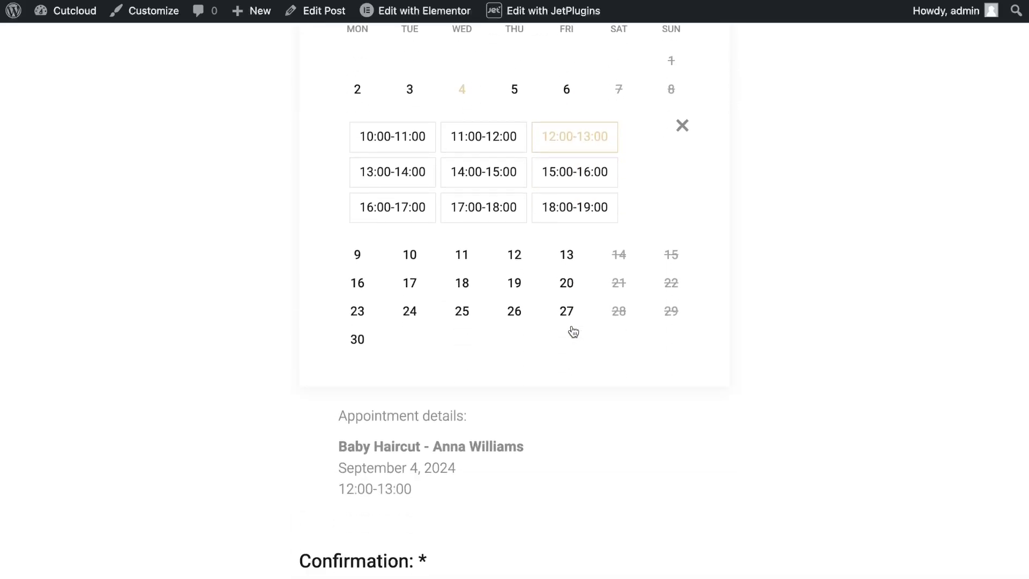
pyautogui.click(457, 239)
pyautogui.write('Mary')
pyautogui.click(469, 307)
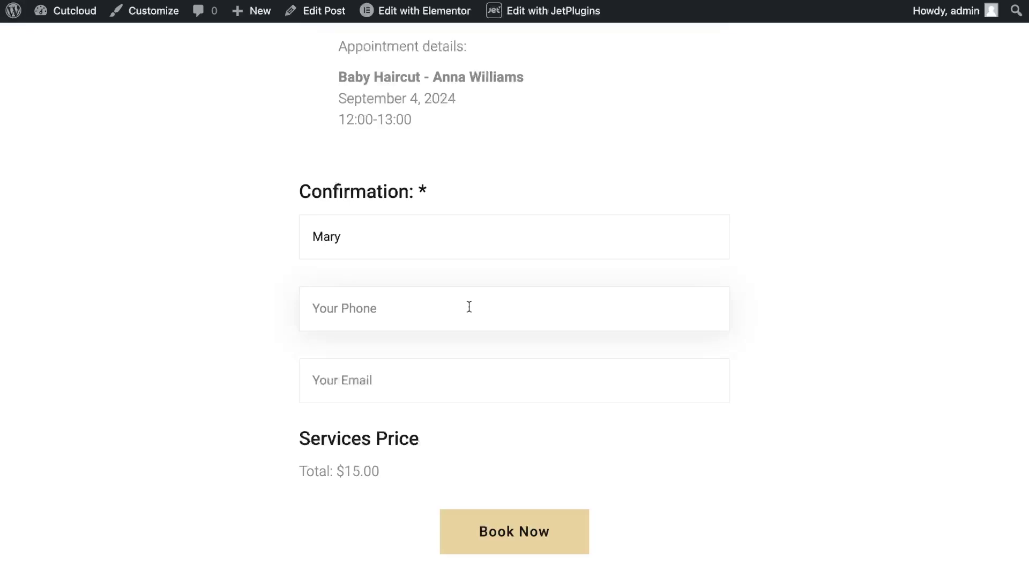
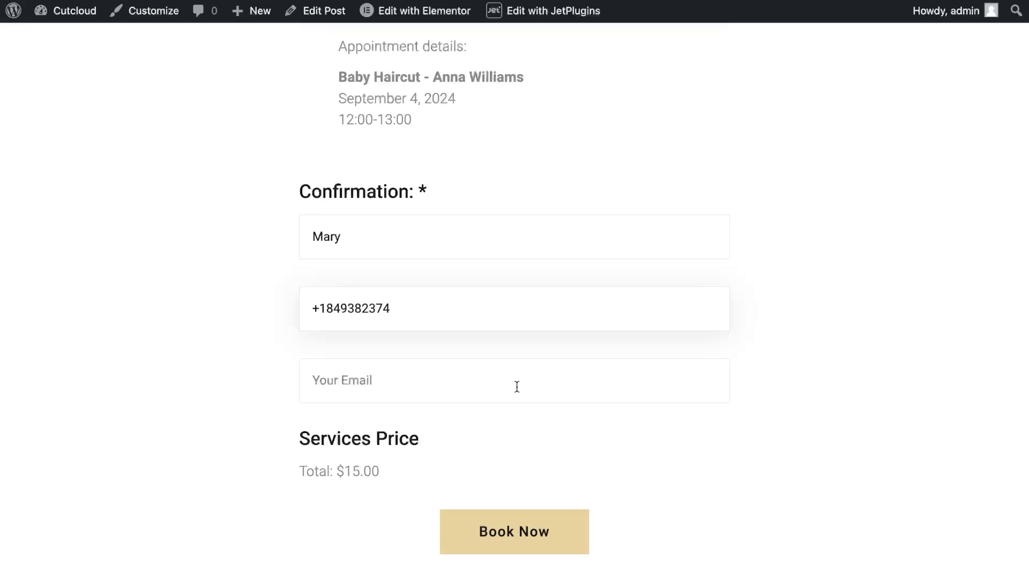
pyautogui.click(516, 387)
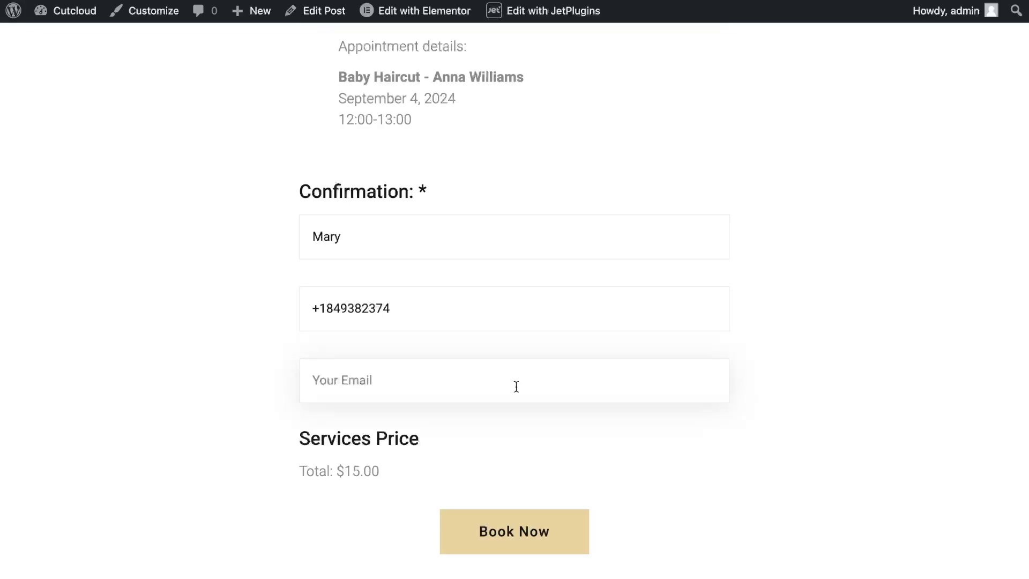
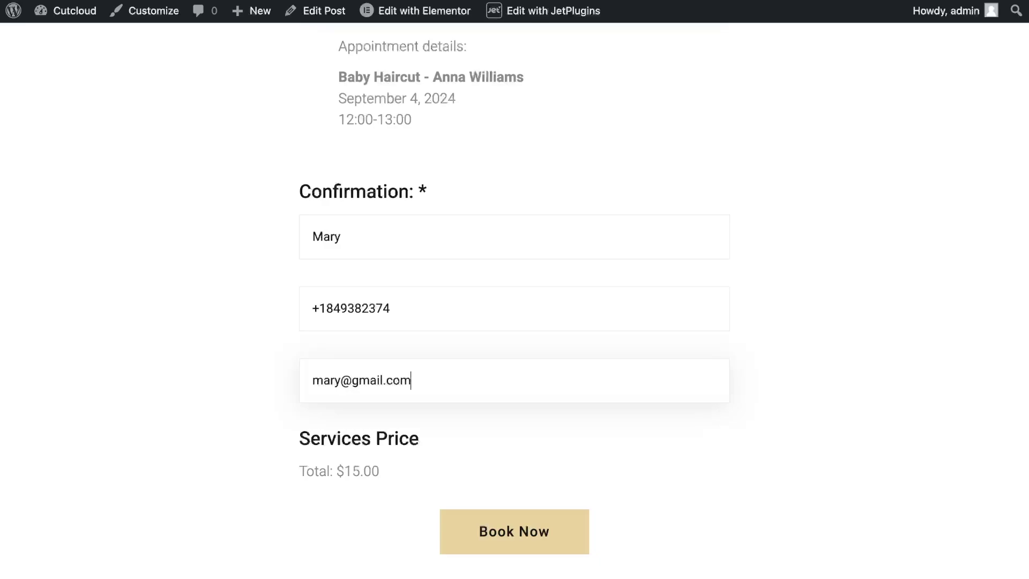
pyautogui.click(561, 534)
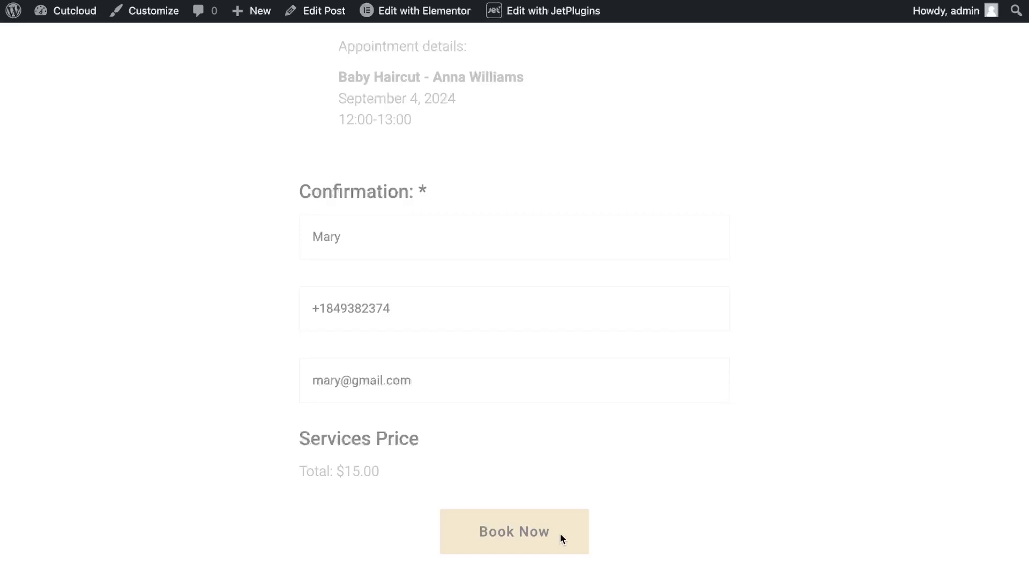
# Place the order for the $15.00 Baby Haircut appointment on the checkout page
pyautogui.scroll(-2, 551, 518)
pyautogui.scroll(-20, 552, 519)
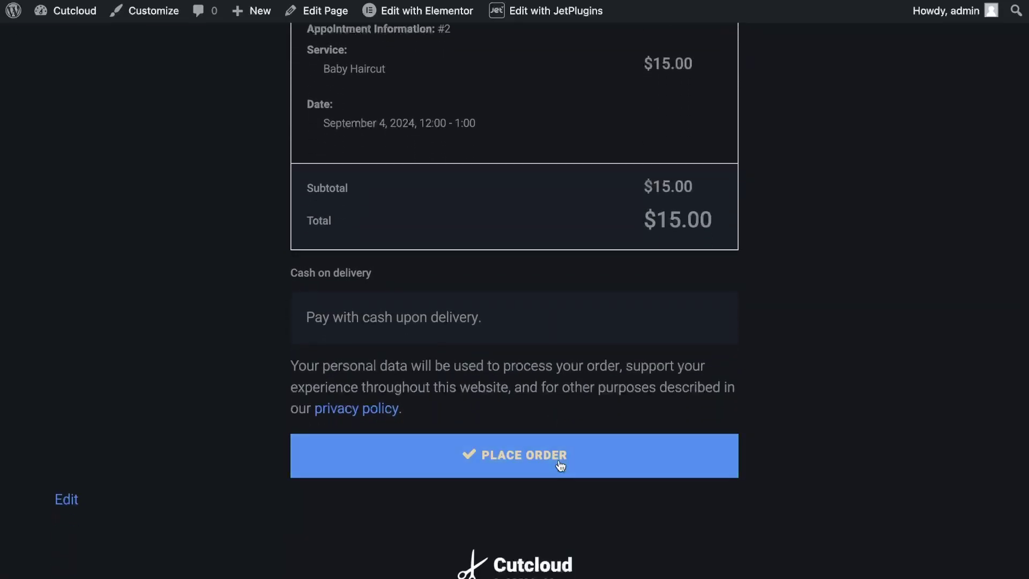
pyautogui.click(558, 460)
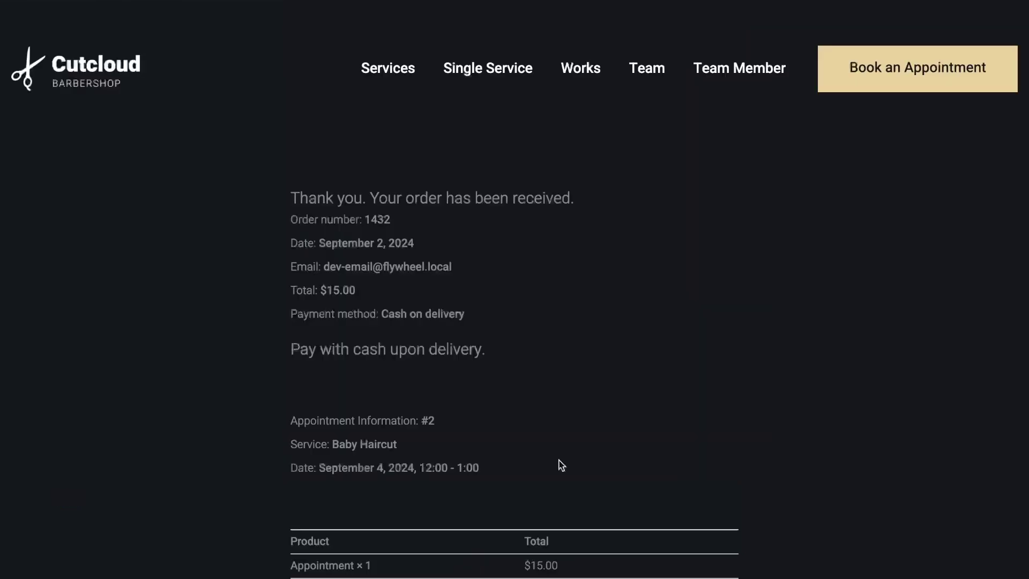